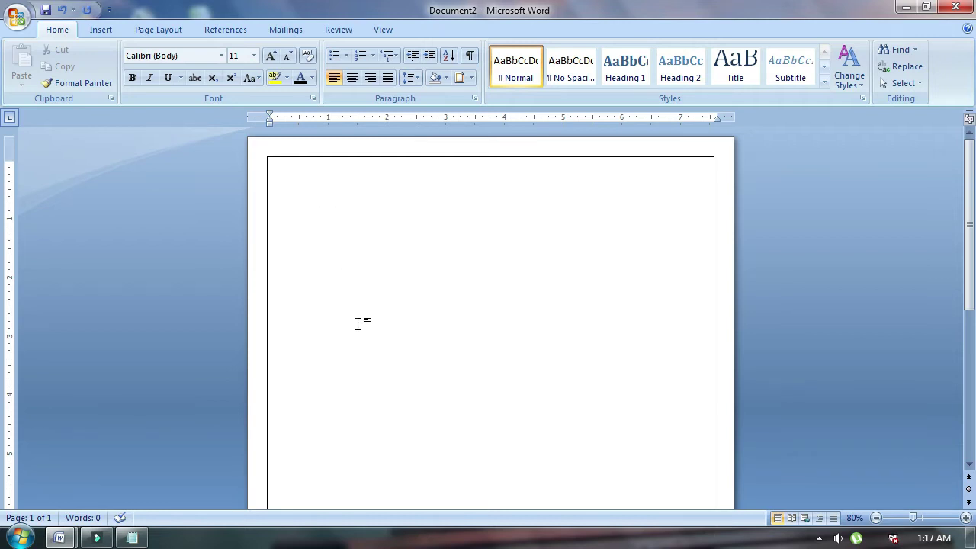
Draw a rectangle across the top of the page, fill it pale green and nudge it up.
{"action": "left_click", "coordinate": [155, 31]}
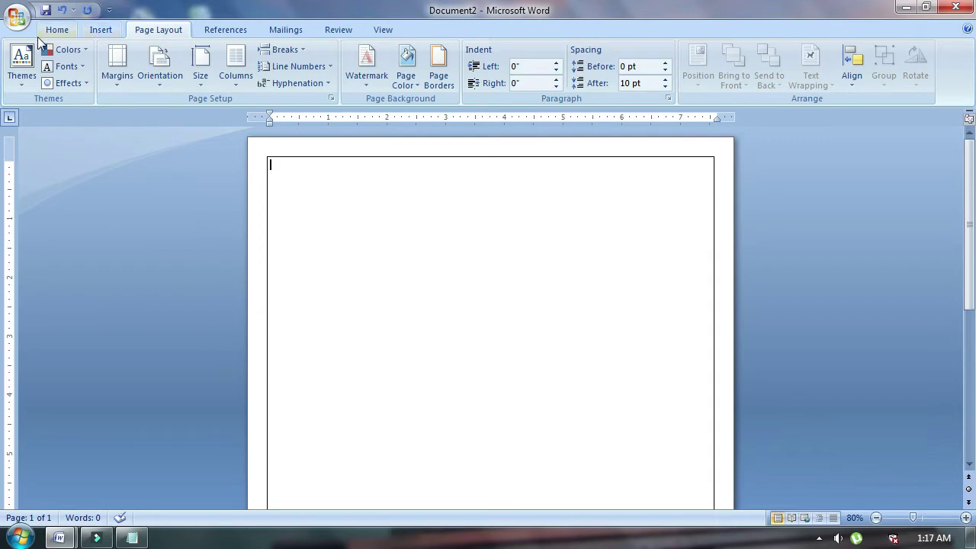
{"action": "left_click", "coordinate": [46, 34]}
{"action": "left_click", "coordinate": [102, 32]}
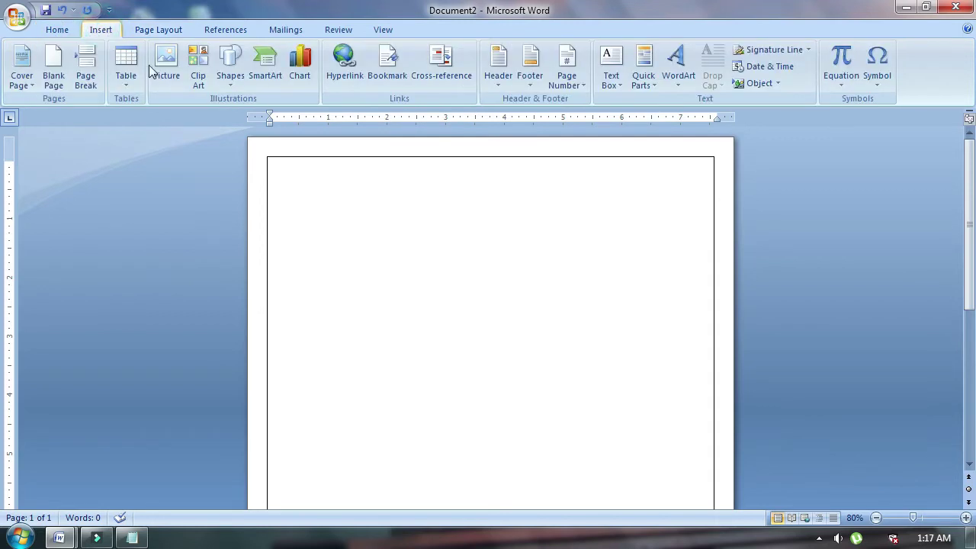
{"action": "left_click", "coordinate": [230, 67]}
{"action": "left_click", "coordinate": [269, 117]}
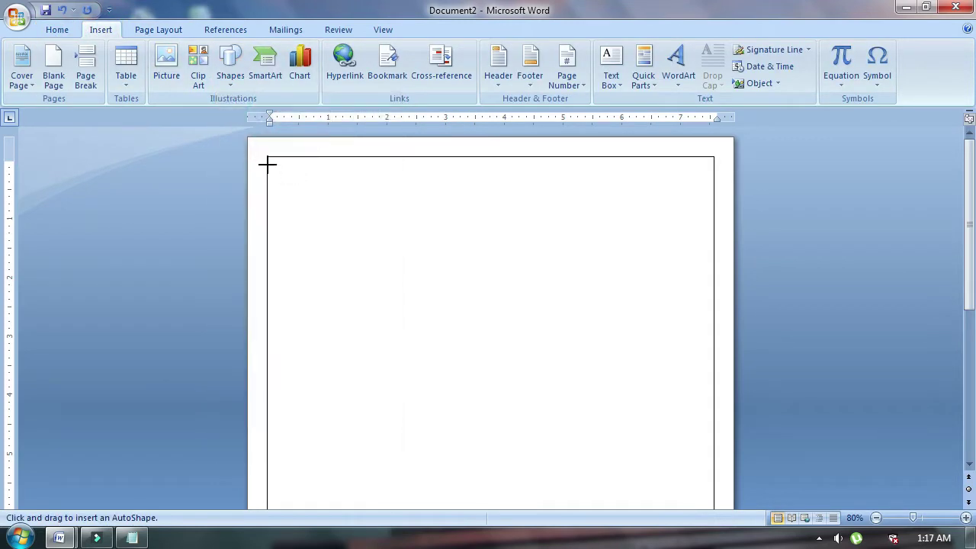
{"action": "mouse_move", "coordinate": [268, 162]}
{"action": "left_mouse_down"}
{"action": "mouse_move", "coordinate": [279, 237]}
{"action": "mouse_move", "coordinate": [708, 274]}
{"action": "left_mouse_up"}
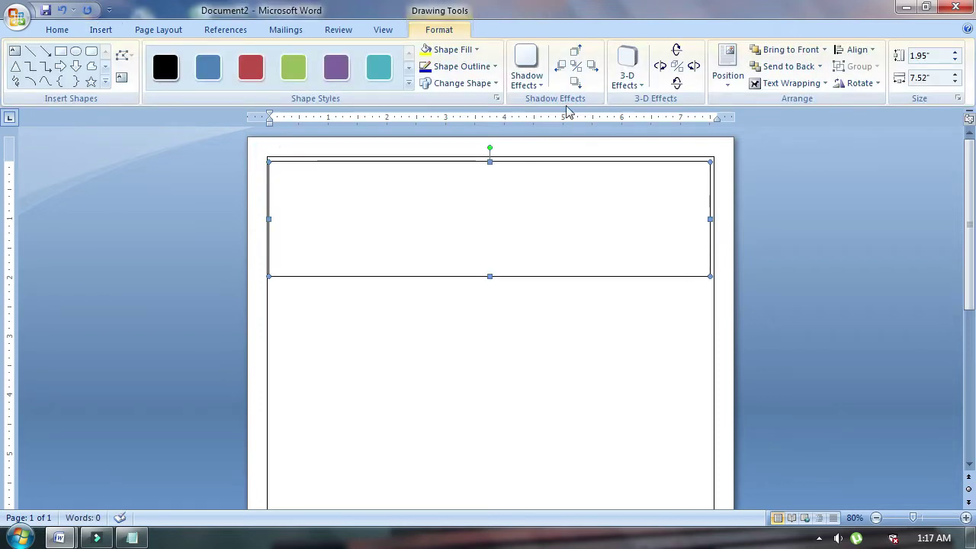
{"action": "left_click", "coordinate": [476, 51]}
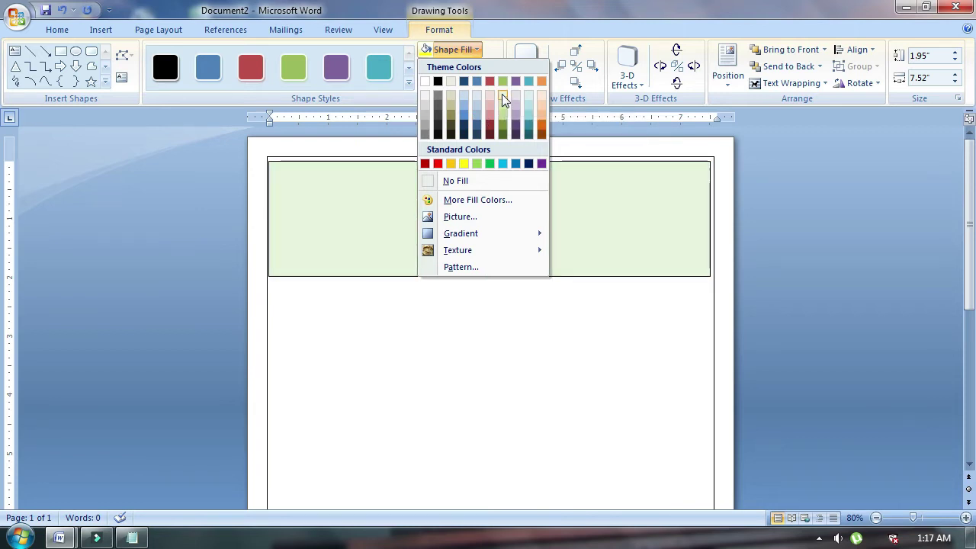
{"action": "left_click", "coordinate": [502, 93]}
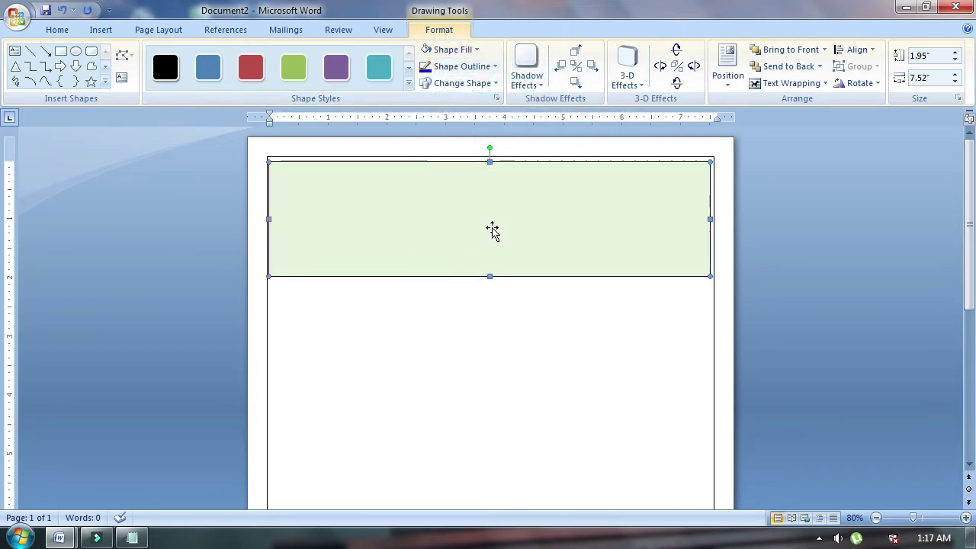
{"action": "key", "text": "Up"}
{"action": "key", "text": "Escape"}
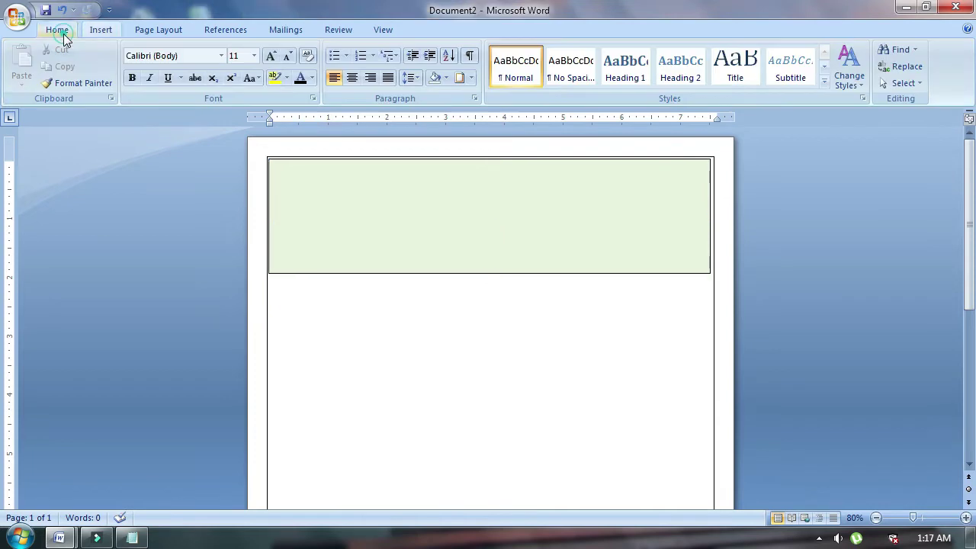
Draw a white circle at the left end of the green band.
{"action": "left_click", "coordinate": [100, 32]}
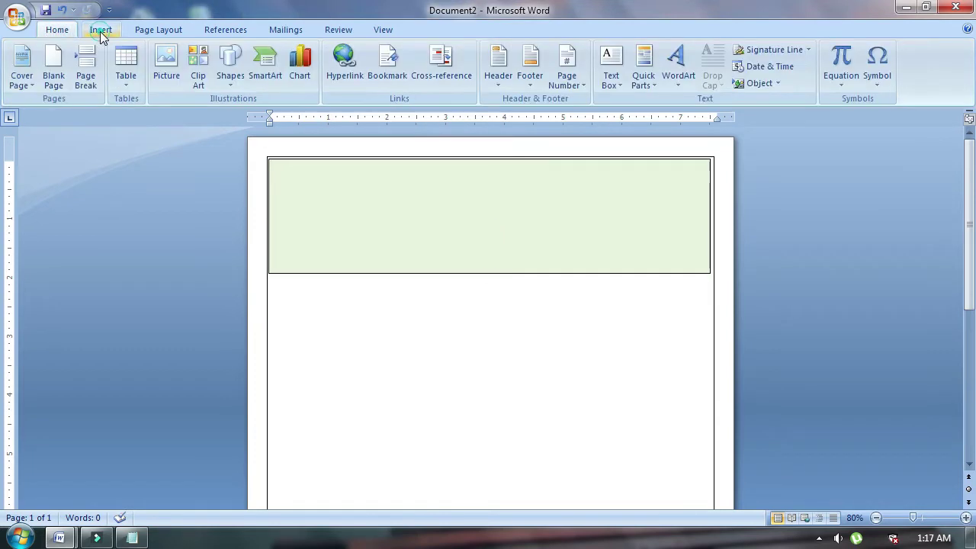
{"action": "left_click", "coordinate": [240, 90]}
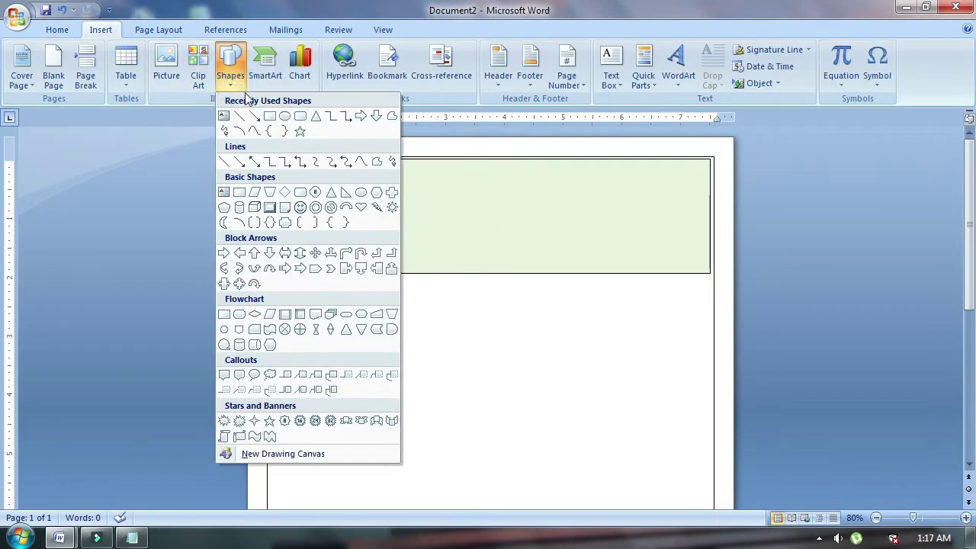
{"action": "left_click", "coordinate": [285, 116]}
{"action": "mouse_move", "coordinate": [272, 171]}
{"action": "left_mouse_down"}
{"action": "mouse_move", "coordinate": [323, 246]}
{"action": "mouse_move", "coordinate": [372, 259]}
{"action": "mouse_move", "coordinate": [372, 271]}
{"action": "left_mouse_up"}
{"action": "left_click", "coordinate": [333, 314]}
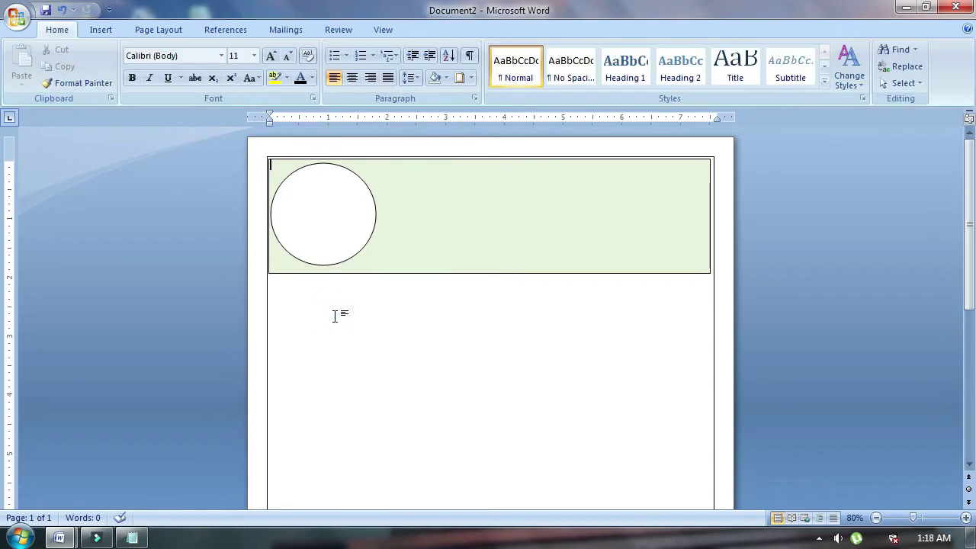
{"action": "left_click", "coordinate": [100, 35]}
{"action": "left_click", "coordinate": [611, 67]}
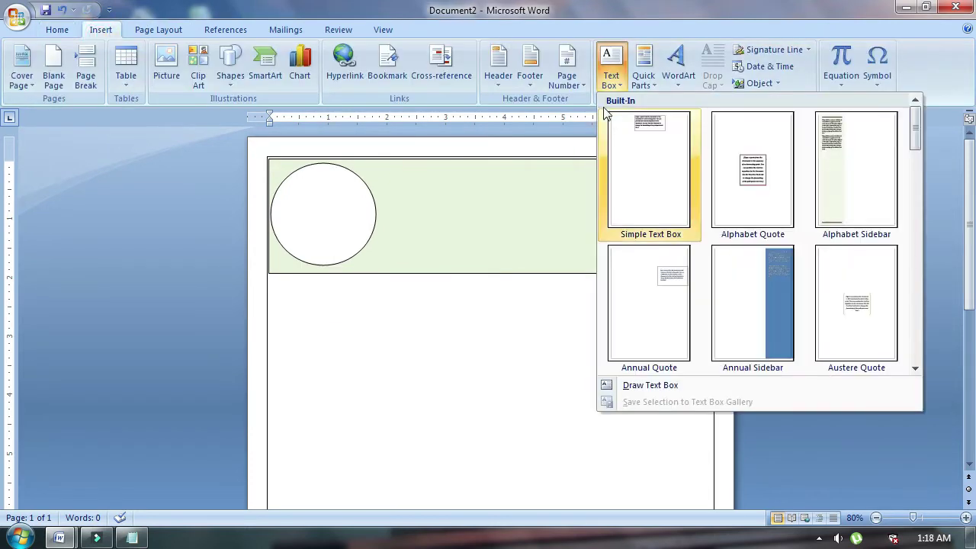
Add a text box beside the circle with the person's name in capitals, 28 pt bold.
{"action": "left_click", "coordinate": [633, 385]}
{"action": "left_click_drag", "start_coordinate": [383, 195], "coordinate": [616, 239]}
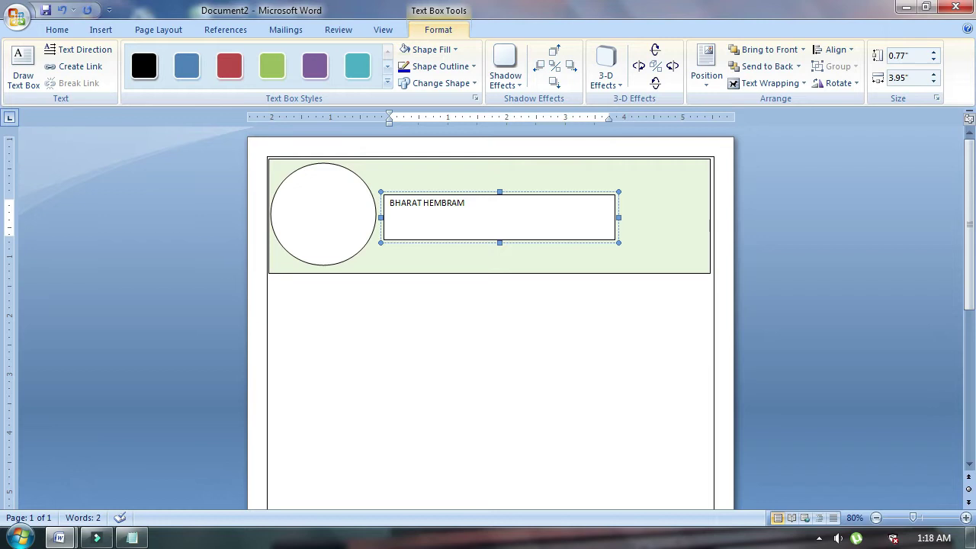
{"action": "left_click_drag", "start_coordinate": [479, 217], "coordinate": [389, 207]}
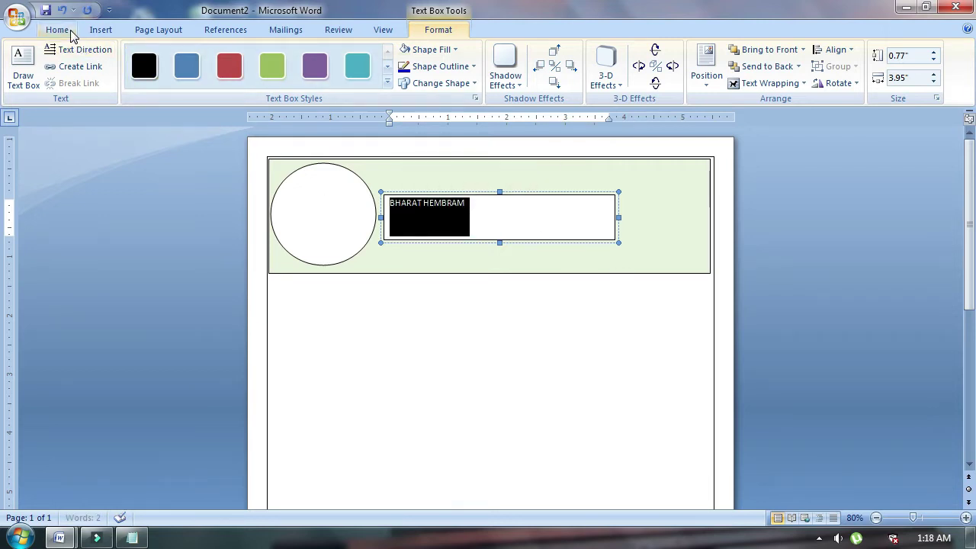
{"action": "left_click", "coordinate": [70, 31]}
{"action": "left_click", "coordinate": [276, 57]}
{"action": "left_click", "coordinate": [276, 57]}
{"action": "left_click", "coordinate": [276, 57]}
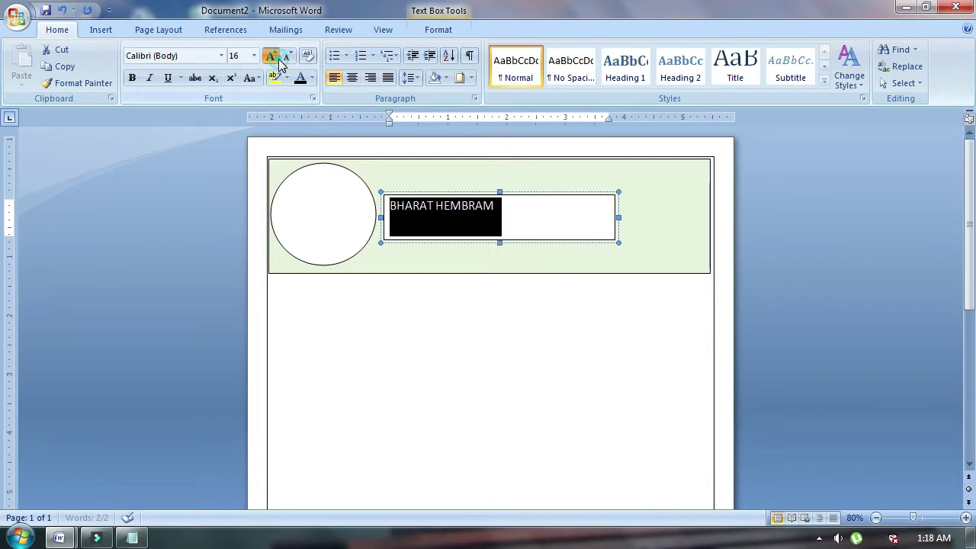
{"action": "left_click", "coordinate": [276, 57]}
{"action": "left_click", "coordinate": [277, 57]}
{"action": "left_click", "coordinate": [276, 58]}
{"action": "left_click", "coordinate": [276, 57]}
{"action": "left_click", "coordinate": [278, 59]}
{"action": "left_click", "coordinate": [278, 60]}
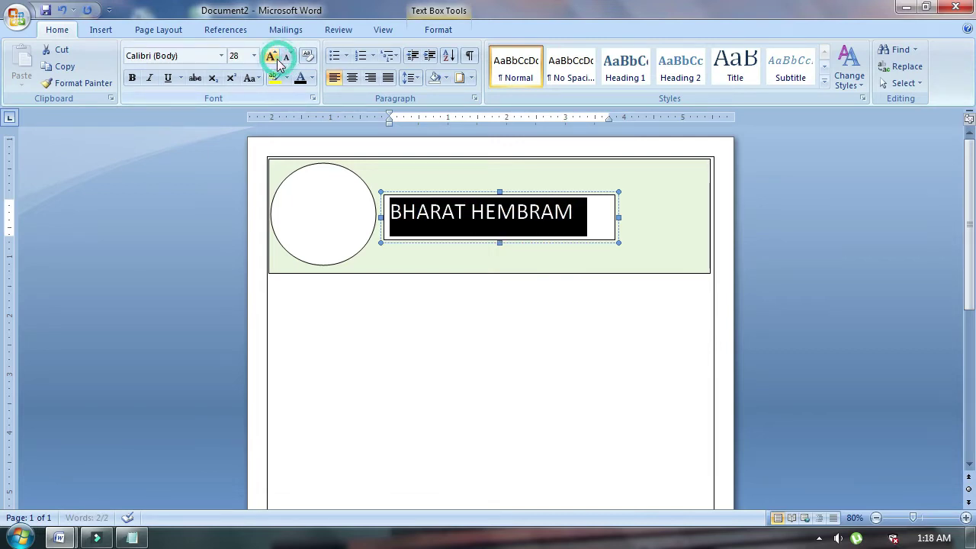
{"action": "left_click", "coordinate": [132, 79]}
{"action": "left_click", "coordinate": [441, 276]}
Set the name text box to No Fill and No Outline.
{"action": "left_click", "coordinate": [450, 215]}
{"action": "left_click", "coordinate": [440, 31]}
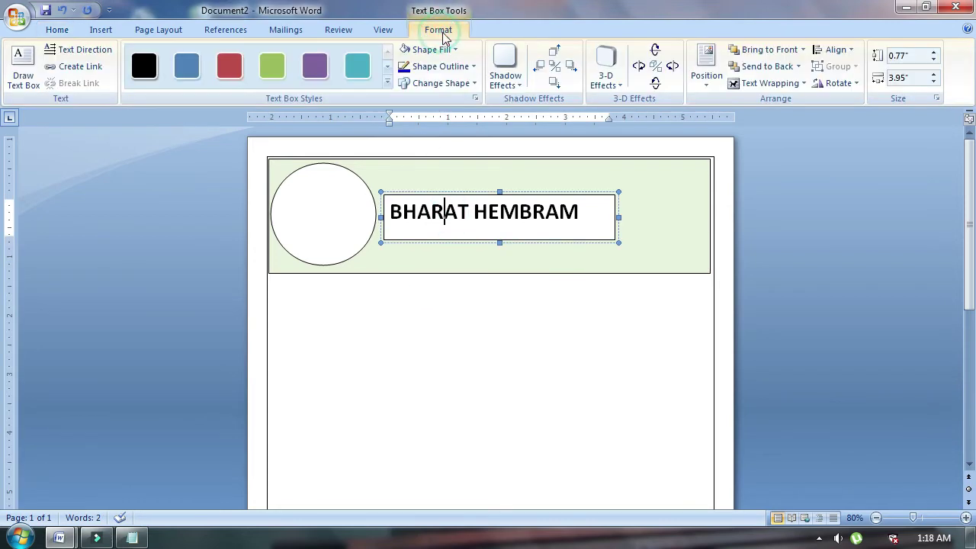
{"action": "left_click", "coordinate": [455, 49]}
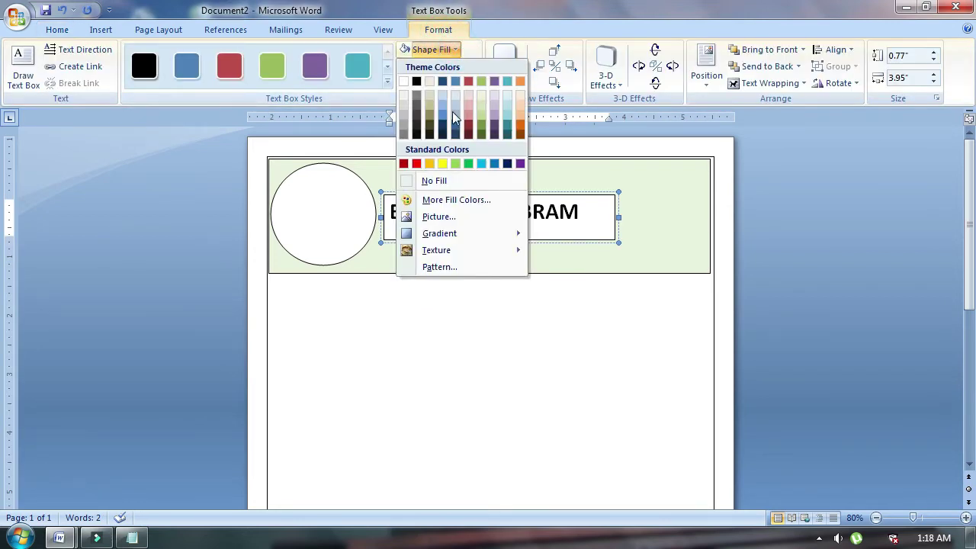
{"action": "left_click", "coordinate": [439, 182]}
{"action": "left_click", "coordinate": [473, 66]}
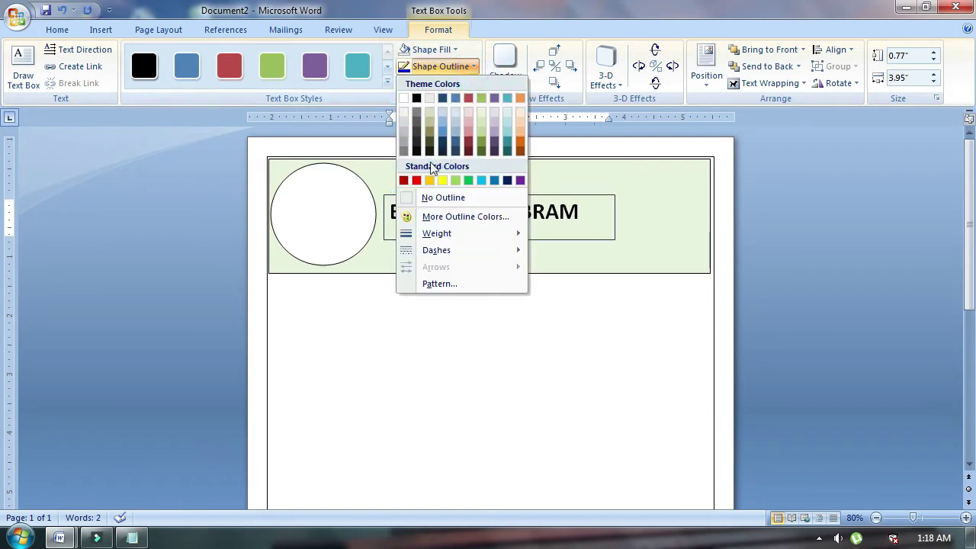
{"action": "left_click", "coordinate": [425, 198]}
Widen the green header rectangle slightly to the right.
{"action": "left_click", "coordinate": [443, 261]}
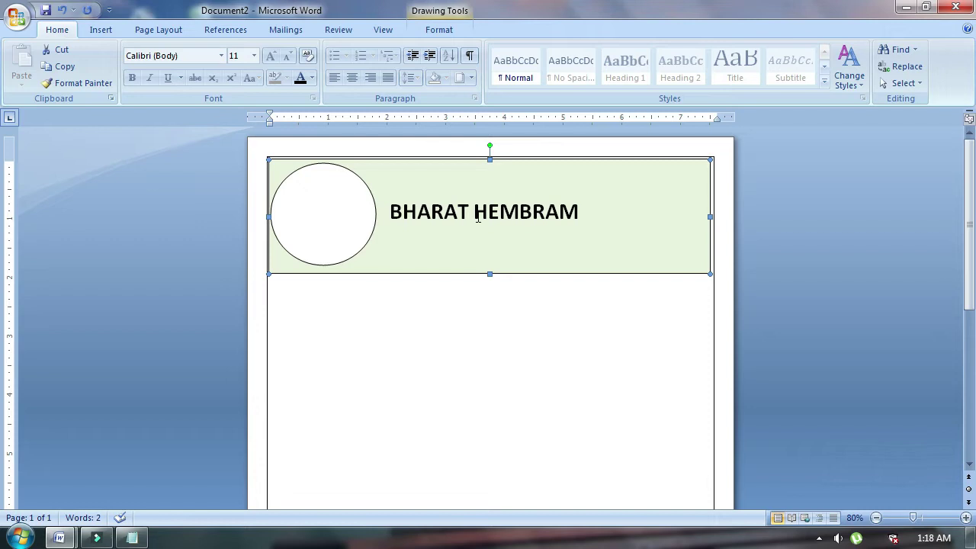
{"action": "left_click_drag", "start_coordinate": [709, 216], "coordinate": [708, 216]}
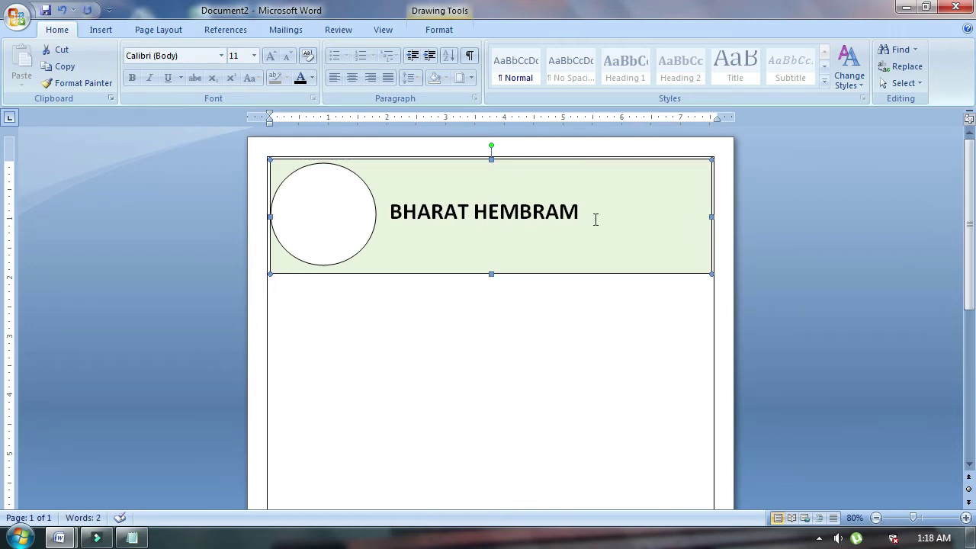
{"action": "left_click", "coordinate": [431, 333]}
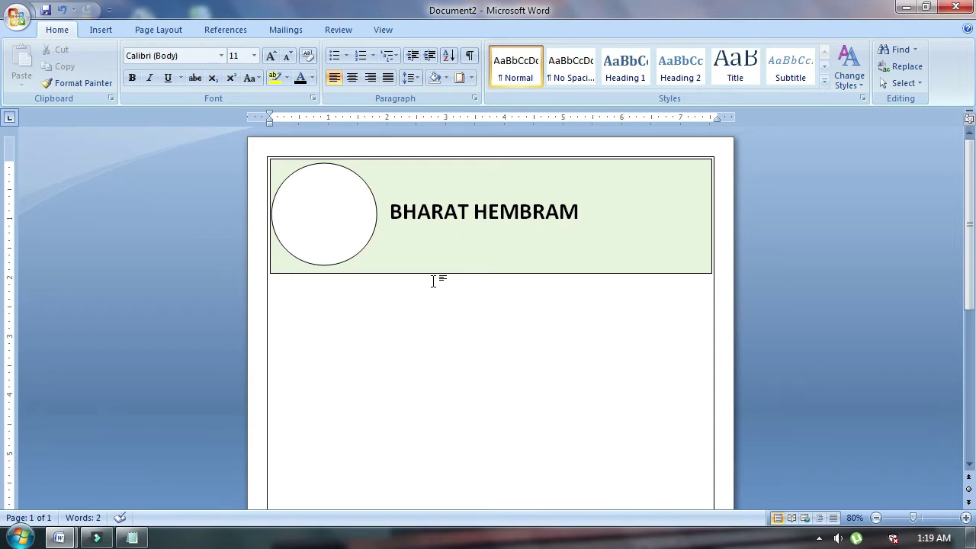
{"action": "left_click", "coordinate": [98, 30]}
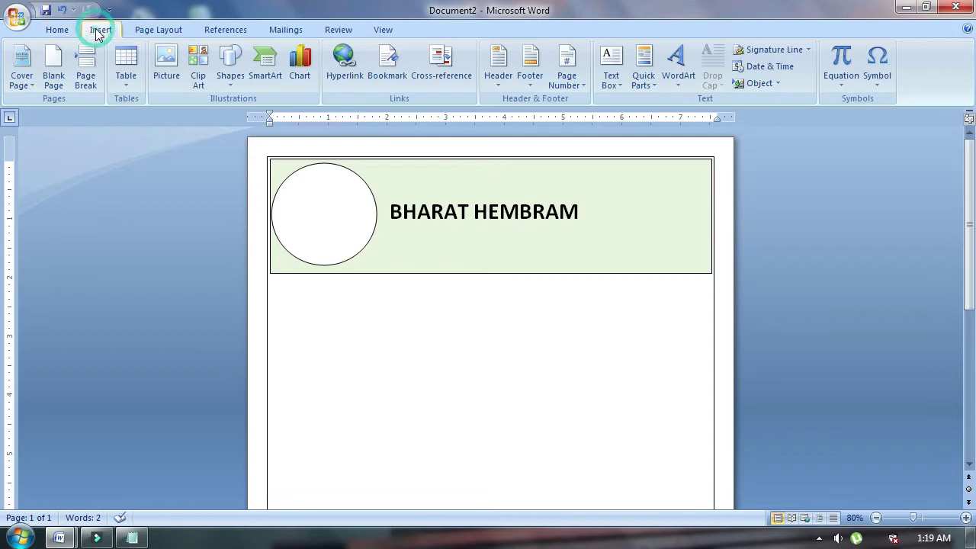
Add a text box below the name reading GRADUATE in 18 pt bold.
{"action": "left_click", "coordinate": [611, 67]}
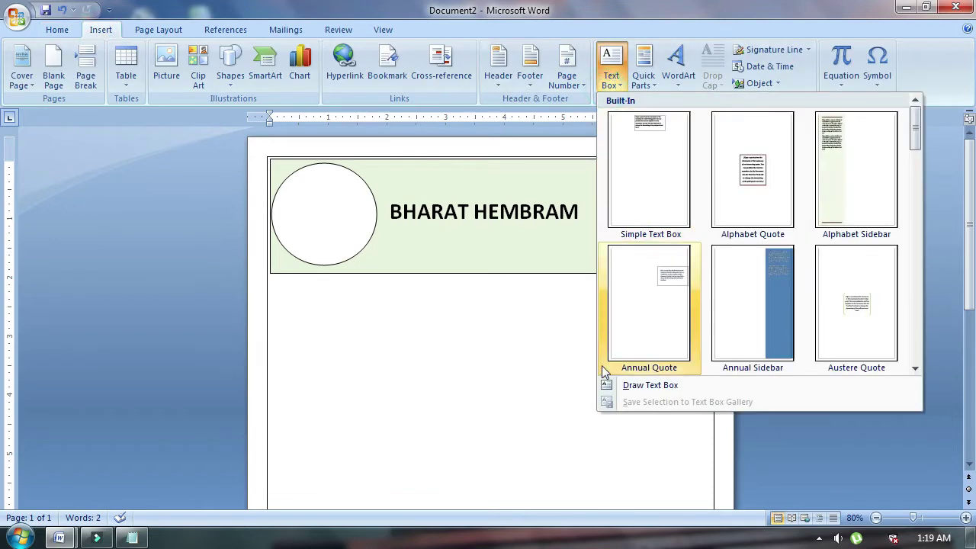
{"action": "left_click", "coordinate": [647, 387]}
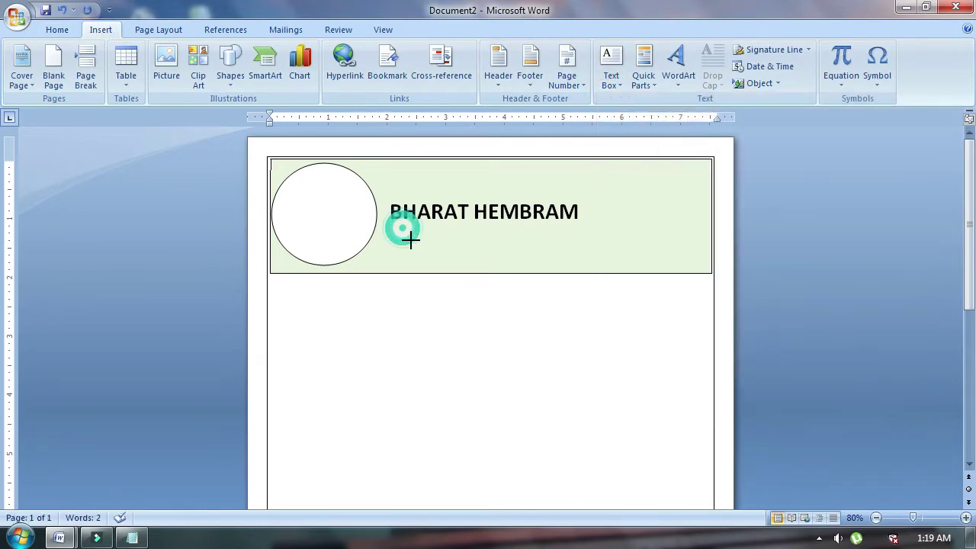
{"action": "left_click_drag", "start_coordinate": [400, 226], "coordinate": [577, 262]}
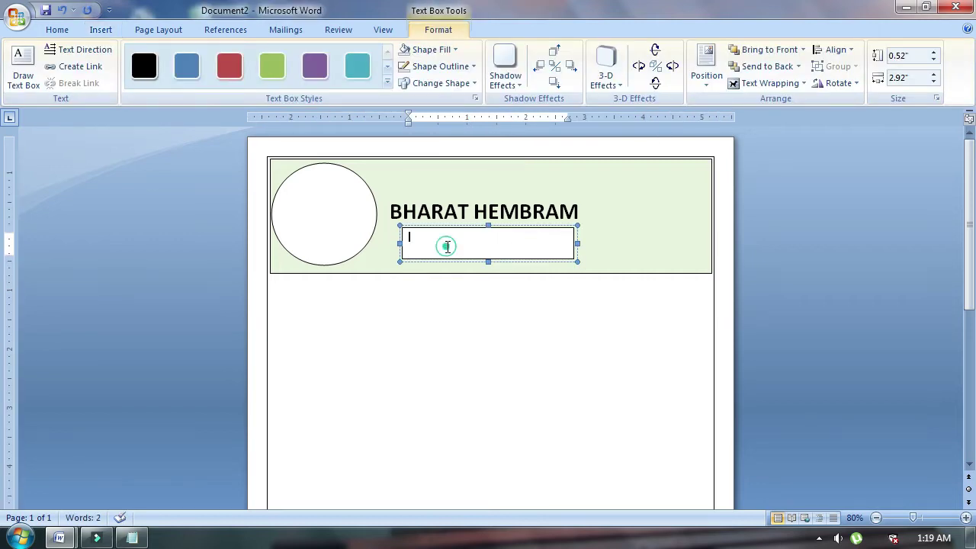
{"action": "type", "text": "GRADUATE"}
{"action": "left_click_drag", "start_coordinate": [456, 237], "coordinate": [409, 238]}
{"action": "left_click", "coordinate": [58, 29]}
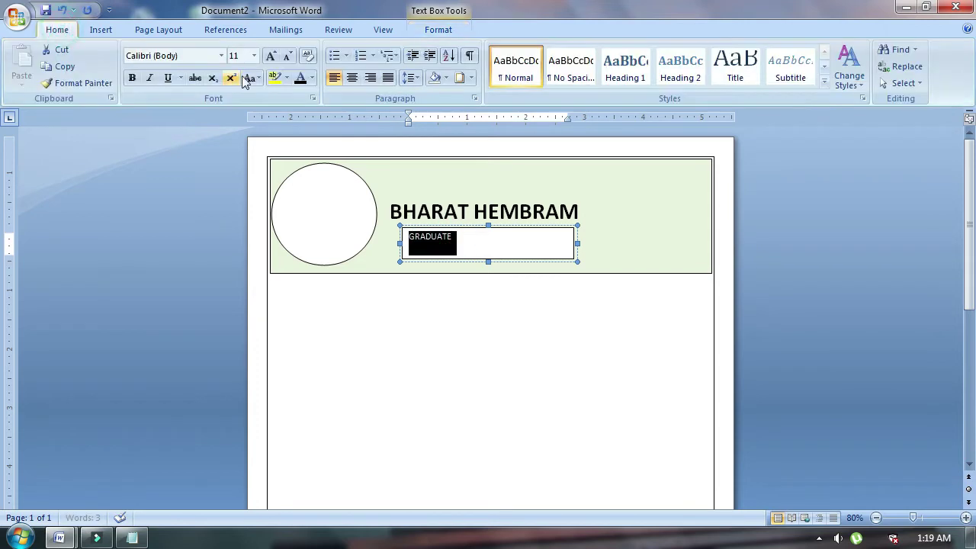
{"action": "left_click", "coordinate": [271, 57]}
{"action": "left_click", "coordinate": [271, 56]}
{"action": "left_click", "coordinate": [271, 57]}
{"action": "left_click", "coordinate": [271, 57]}
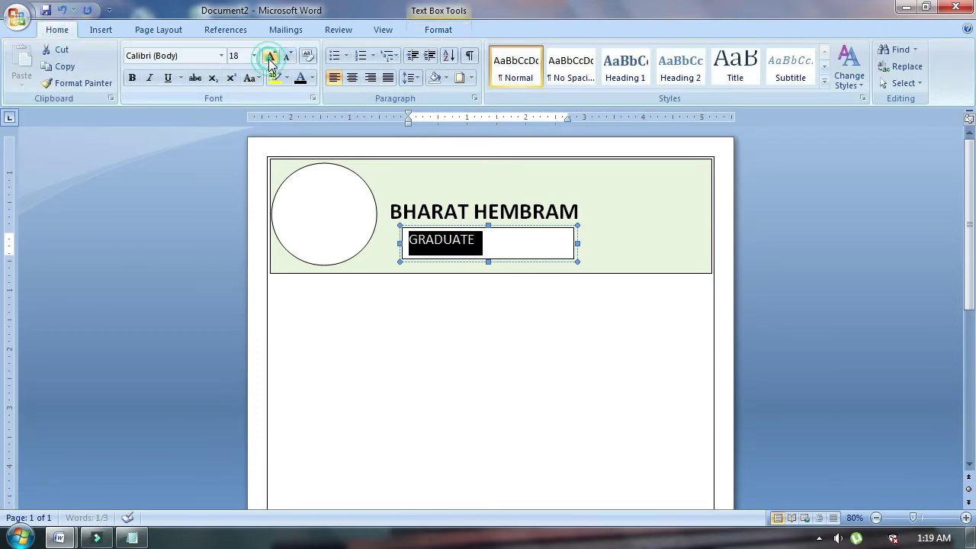
{"action": "left_click", "coordinate": [137, 79]}
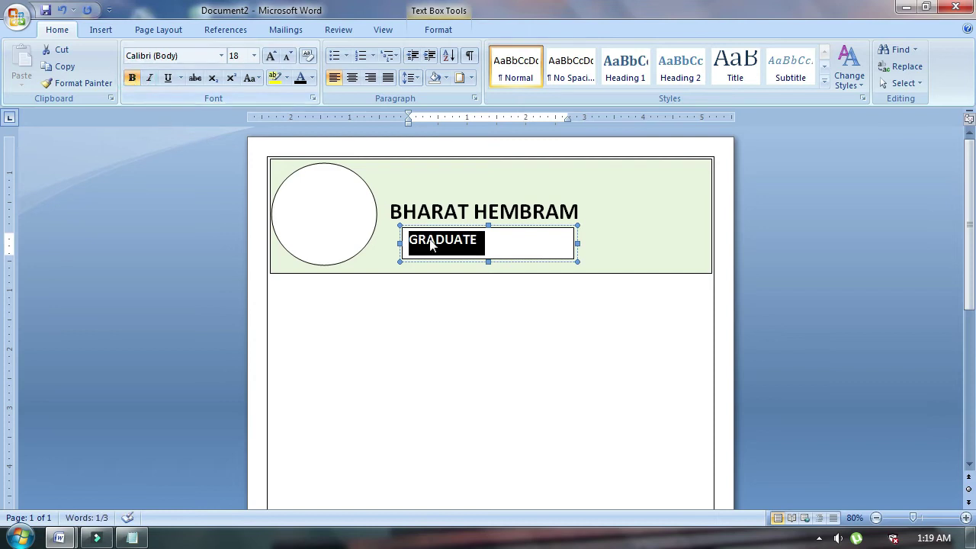
Remove the GRADUATE box's fill and border.
{"action": "left_click", "coordinate": [438, 29]}
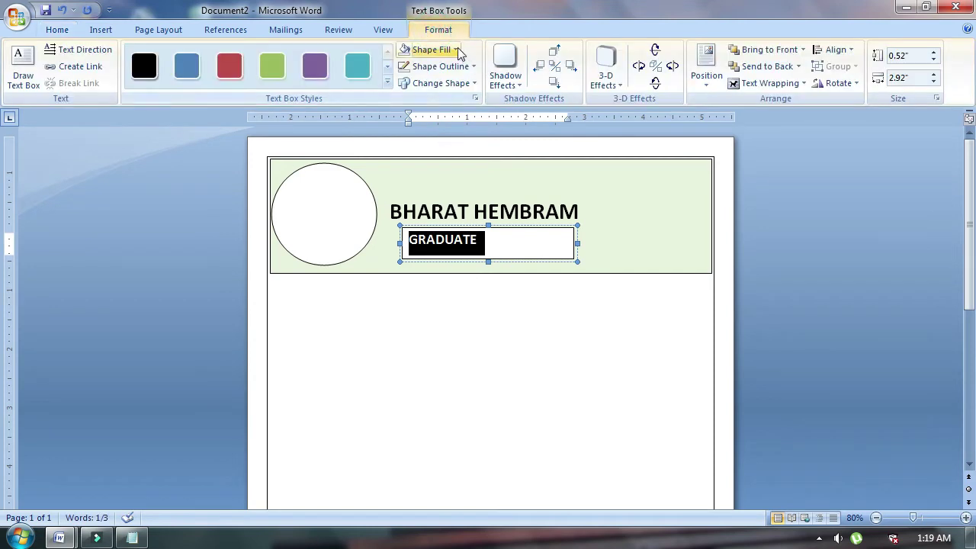
{"action": "left_click", "coordinate": [453, 49]}
{"action": "left_click", "coordinate": [440, 181]}
{"action": "left_click", "coordinate": [447, 66]}
{"action": "left_click", "coordinate": [432, 198]}
{"action": "left_click", "coordinate": [441, 341]}
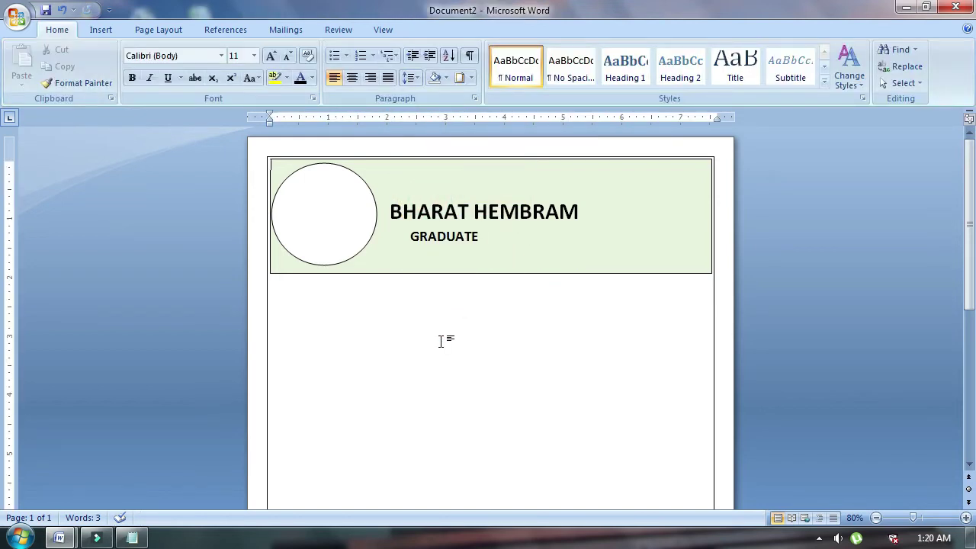
{"action": "scroll", "coordinate": [441, 341], "scroll_direction": "down", "scroll_amount": 2}
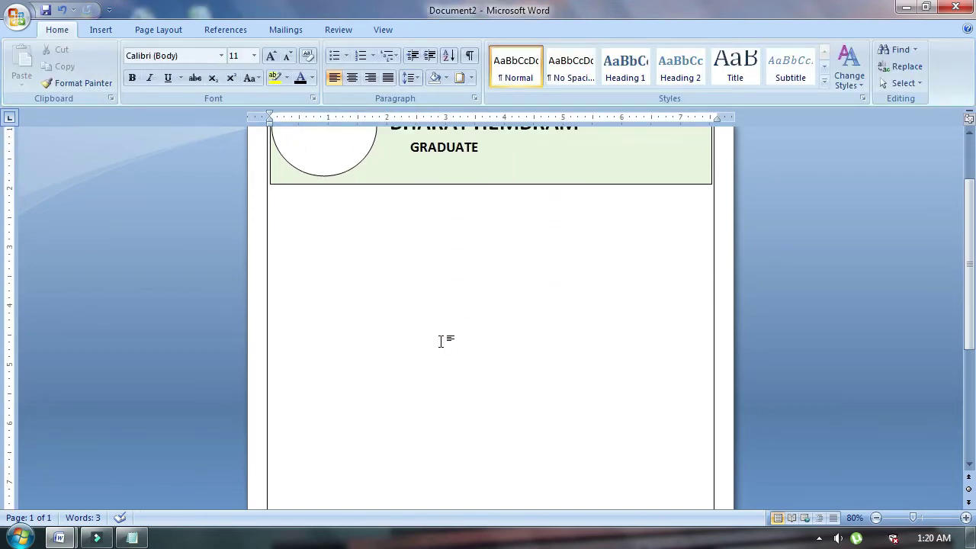
{"action": "scroll", "coordinate": [441, 341], "scroll_direction": "up", "scroll_amount": 2}
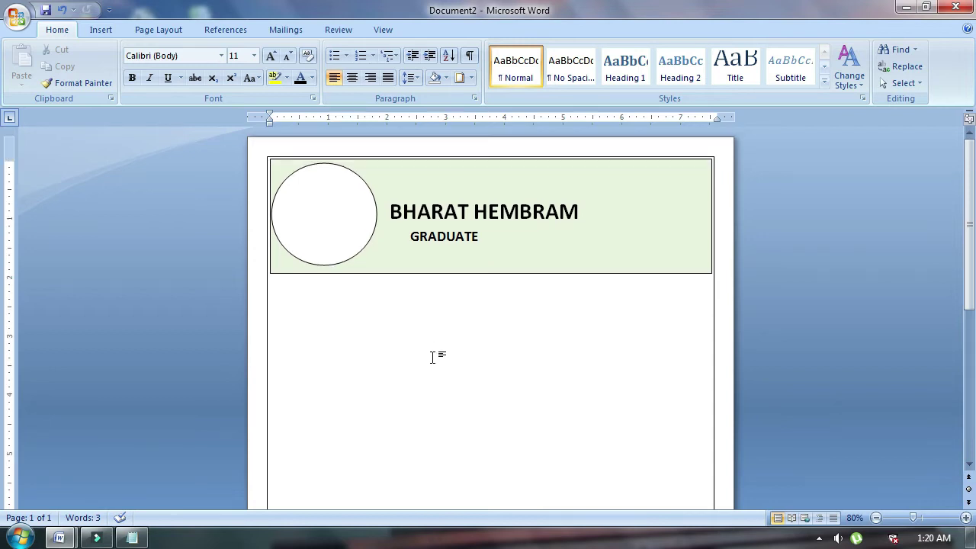
Draw a tall left-column text box below the header with a 16 pt bold CONTACT heading.
{"action": "key", "text": "alt+n"}
{"action": "key", "text": "x"}
{"action": "key", "text": "d"}
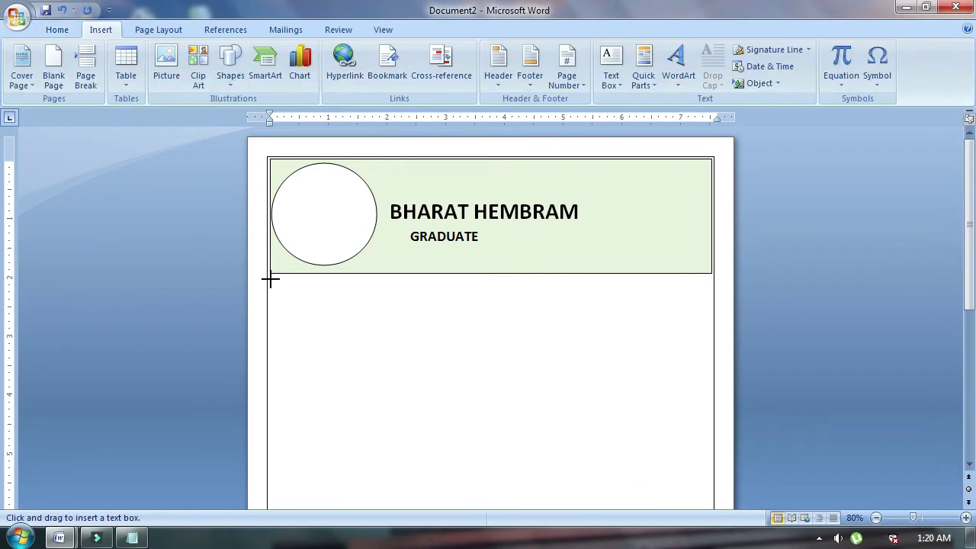
{"action": "mouse_move", "coordinate": [271, 279]}
{"action": "left_mouse_down"}
{"action": "mouse_move", "coordinate": [406, 299]}
{"action": "mouse_move", "coordinate": [466, 434]}
{"action": "mouse_move", "coordinate": [455, 534]}
{"action": "mouse_move", "coordinate": [458, 479]}
{"action": "left_mouse_up"}
{"action": "scroll", "coordinate": [372, 333], "scroll_direction": "down", "scroll_amount": 5}
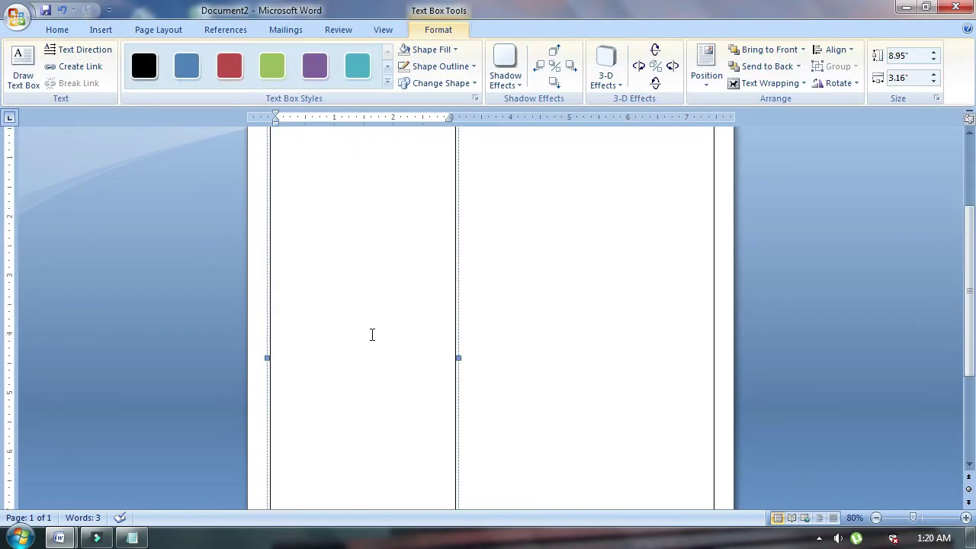
{"action": "scroll", "coordinate": [372, 337], "scroll_direction": "up", "scroll_amount": 5}
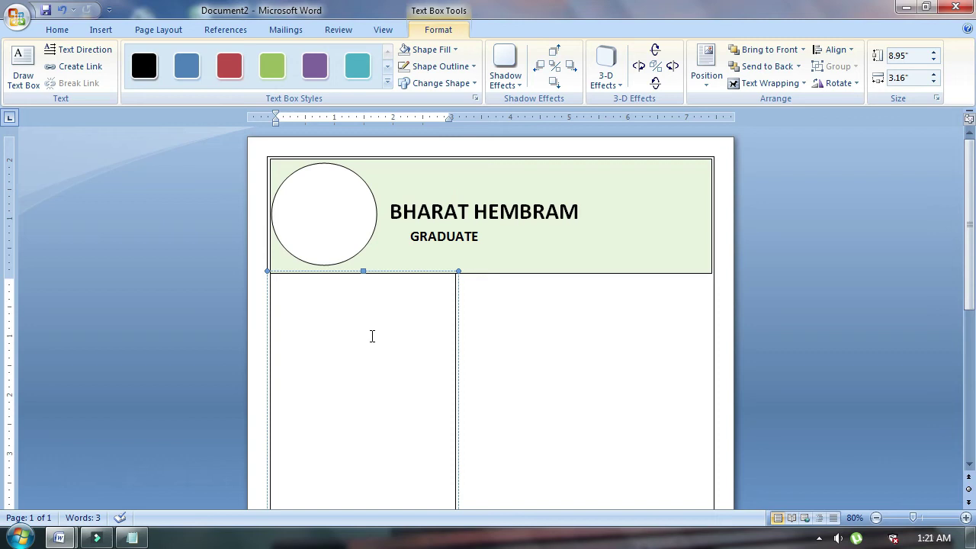
{"action": "type", "text": "CONTACT"}
{"action": "key", "text": "ctrl+a"}
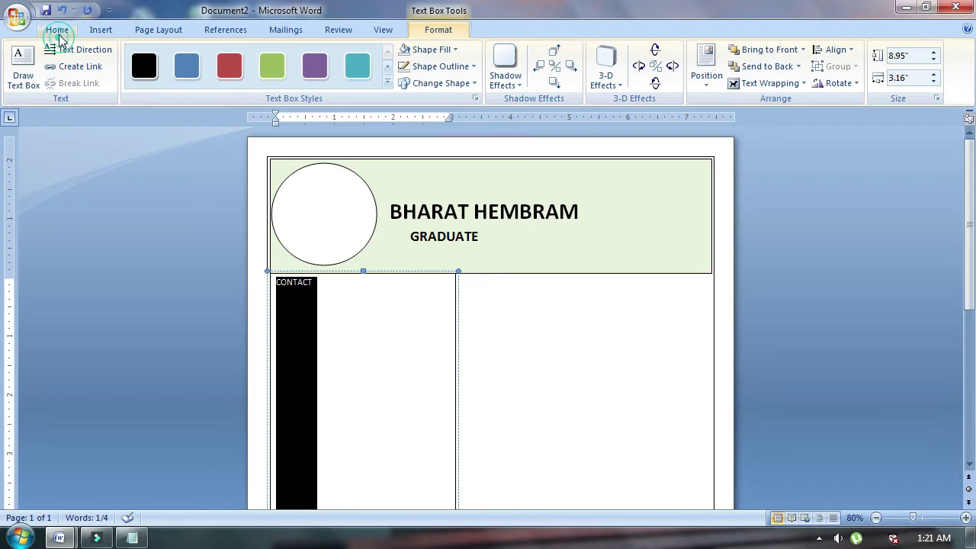
{"action": "left_click", "coordinate": [58, 30]}
{"action": "left_click", "coordinate": [272, 57]}
{"action": "left_click", "coordinate": [271, 57]}
{"action": "left_click", "coordinate": [272, 56]}
{"action": "left_click", "coordinate": [132, 78]}
Add the phone number, email and address lines under CONTACT at 12 pt.
{"action": "key", "text": "End"}
{"action": "key", "text": "Return"}
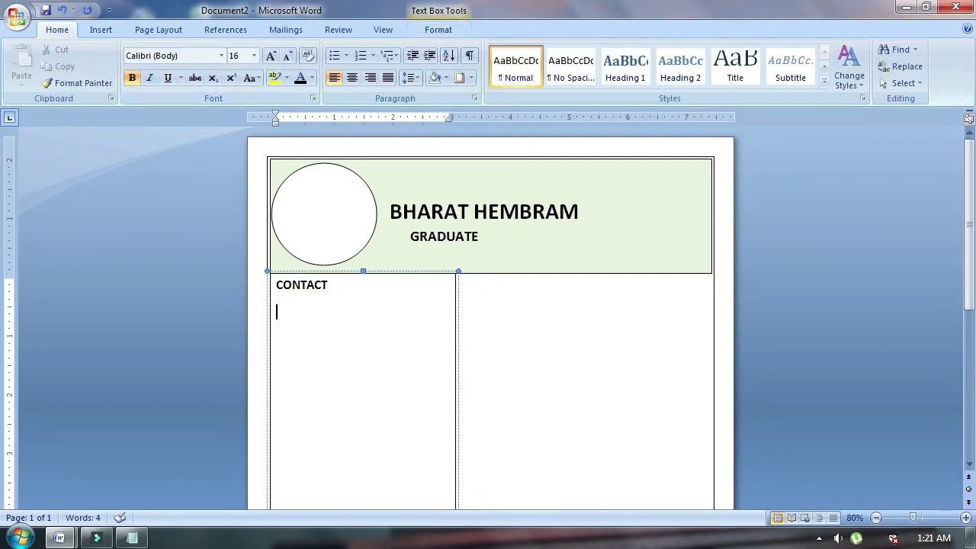
{"action": "key", "text": "ctrl+shift+comma"}
{"action": "key", "text": "ctrl+shift+comma"}
{"action": "key", "text": "Return"}
{"action": "key", "text": "Return"}
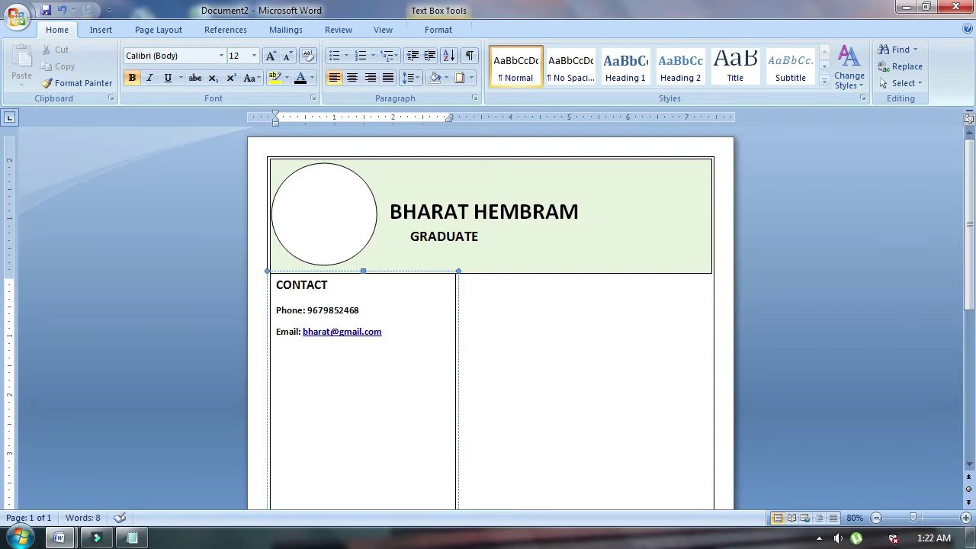
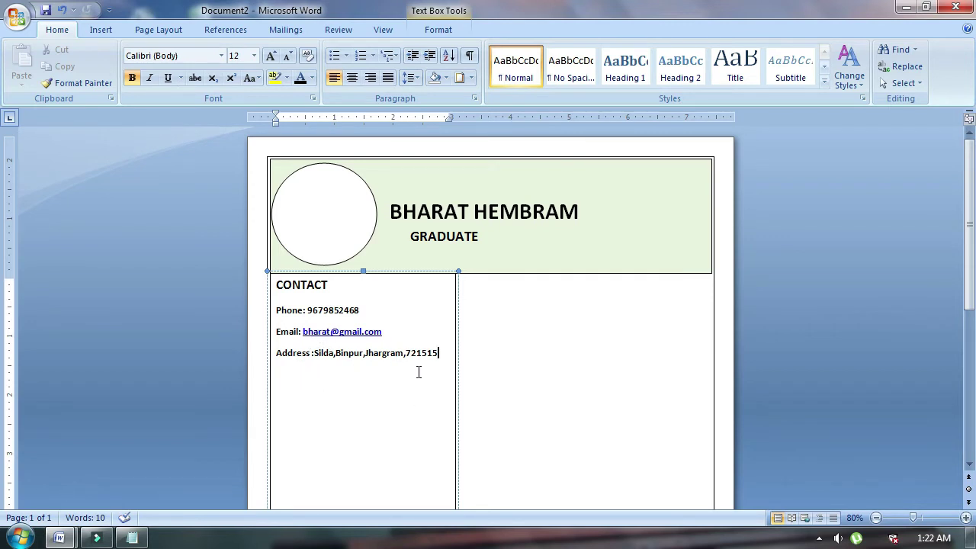
{"action": "key", "text": "Return"}
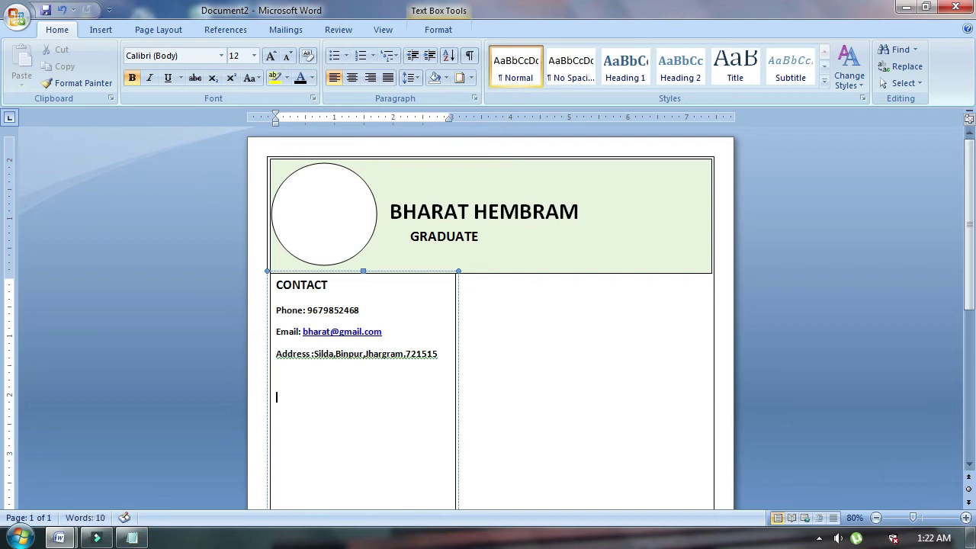
Type an EDUCATION heading and give it the CONTACT heading's formatting with Format Painter.
{"action": "type", "text": "EDUCATION"}
{"action": "left_click_drag", "start_coordinate": [338, 410], "coordinate": [287, 404]}
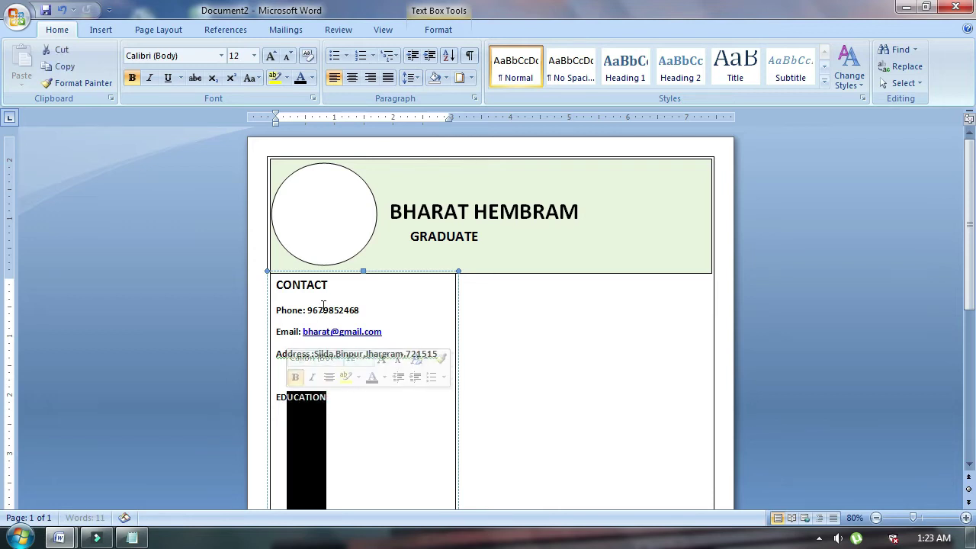
{"action": "left_click_drag", "start_coordinate": [328, 285], "coordinate": [301, 285]}
{"action": "left_click", "coordinate": [83, 83]}
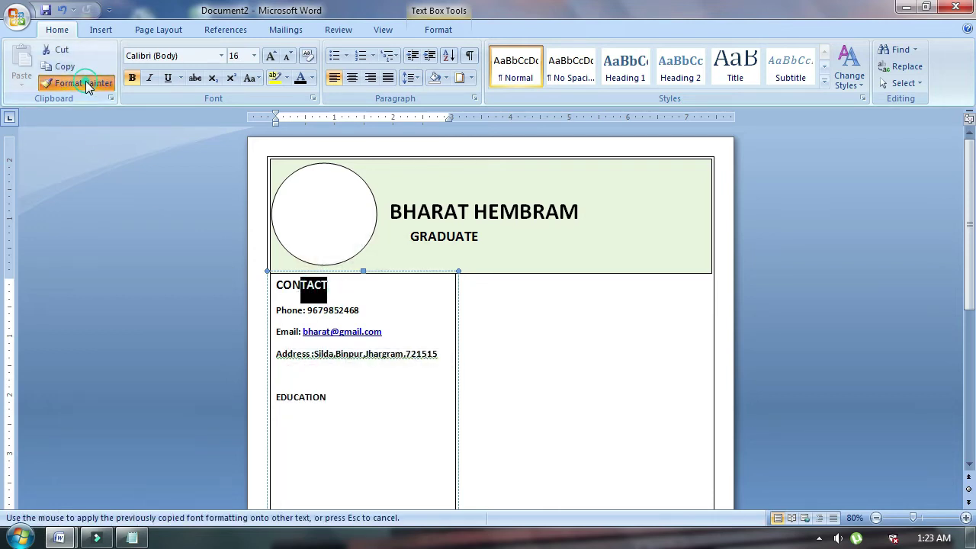
{"action": "left_click_drag", "start_coordinate": [339, 397], "coordinate": [272, 394]}
Add 2016-2017, Madhyamic Pass and Silda R.C Institute lines in the detail-line style.
{"action": "left_click", "coordinate": [355, 408]}
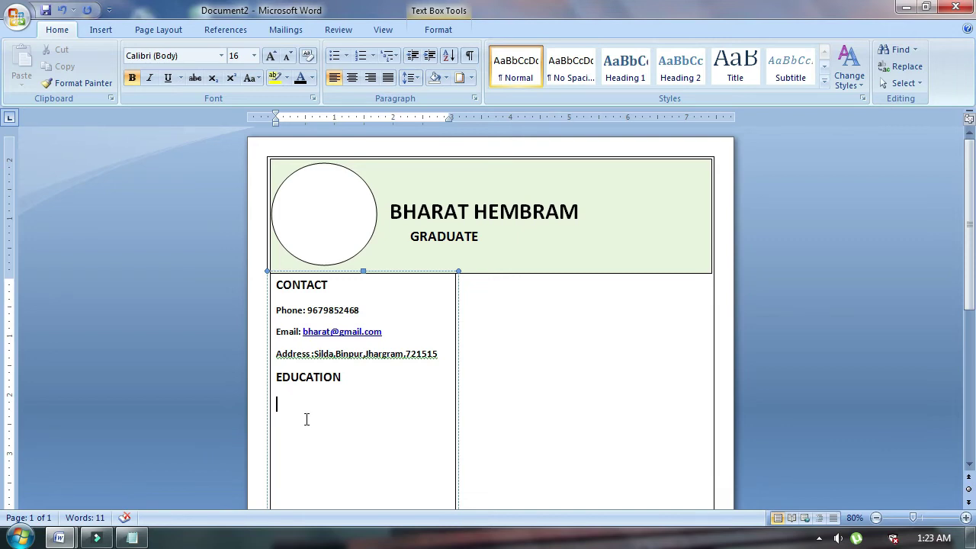
{"action": "type", "text": "2016-2017"}
{"action": "left_click", "coordinate": [306, 314]}
{"action": "left_click", "coordinate": [298, 313]}
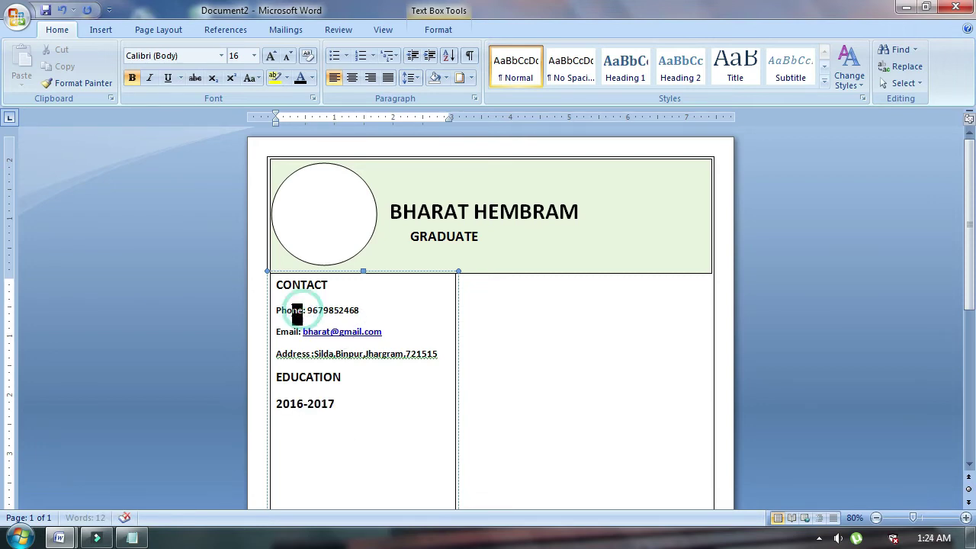
{"action": "left_click", "coordinate": [76, 82]}
{"action": "mouse_move", "coordinate": [339, 406]}
{"action": "left_mouse_down"}
{"action": "mouse_move", "coordinate": [289, 404]}
{"action": "mouse_move", "coordinate": [283, 414]}
{"action": "left_mouse_up"}
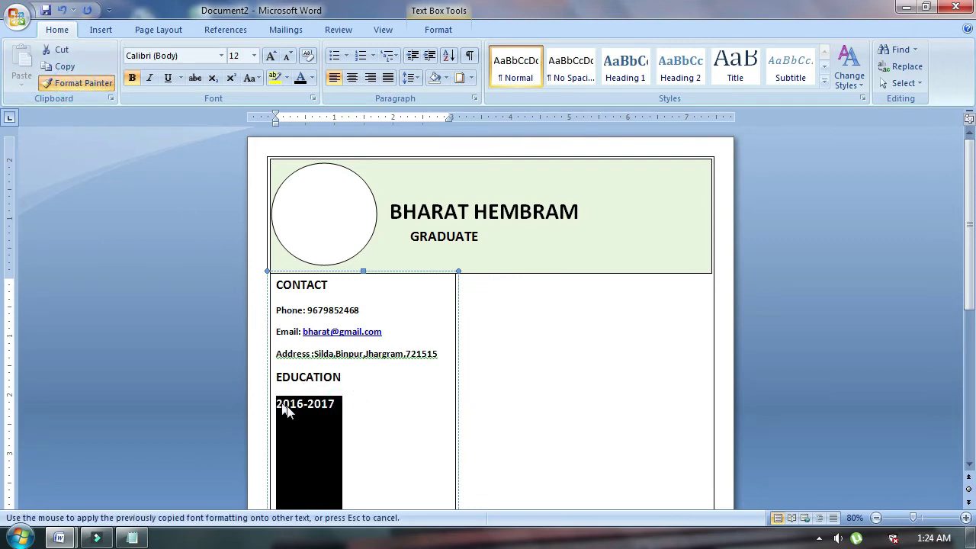
{"action": "left_click", "coordinate": [334, 400]}
{"action": "key", "text": "Return"}
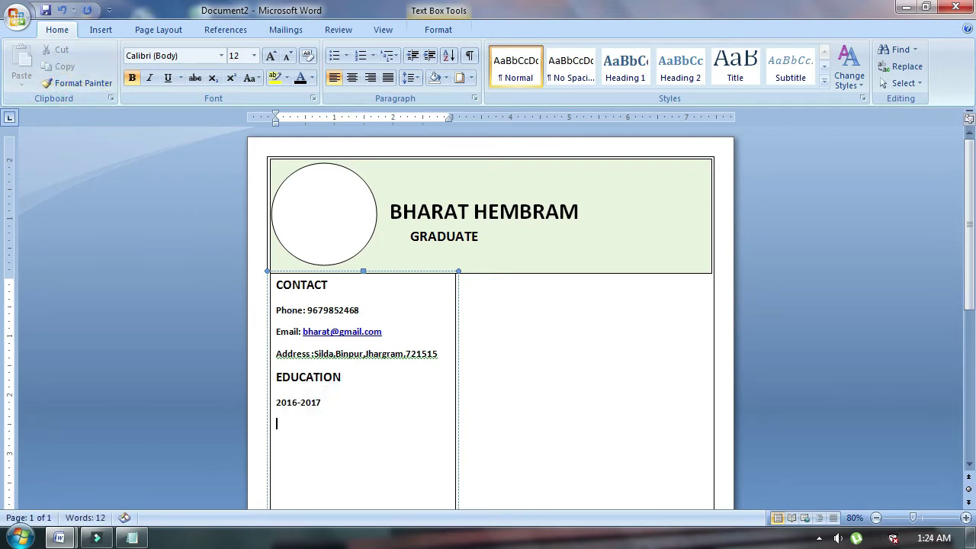
{"action": "type", "text": "Madhyamic Pass"}
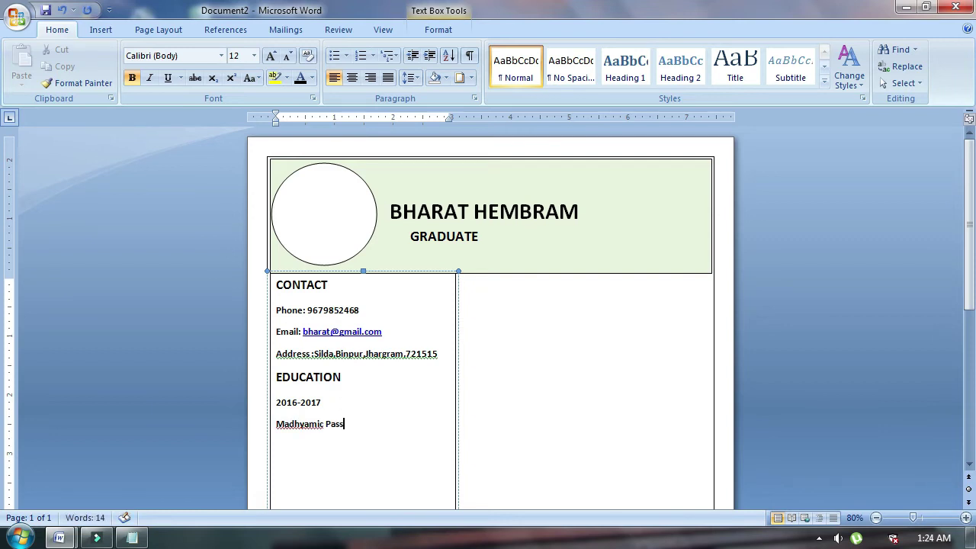
{"action": "key", "text": "Return"}
{"action": "type", "text": "Silda R.C Institute"}
Set the whole left column's line spacing to 1.0.
{"action": "left_click_drag", "start_coordinate": [375, 446], "coordinate": [265, 300]}
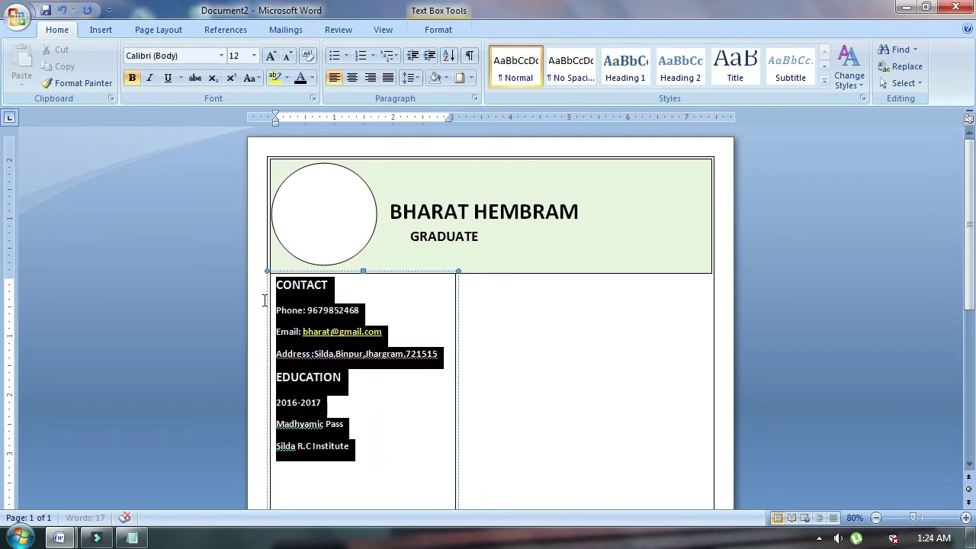
{"action": "left_click", "coordinate": [415, 80]}
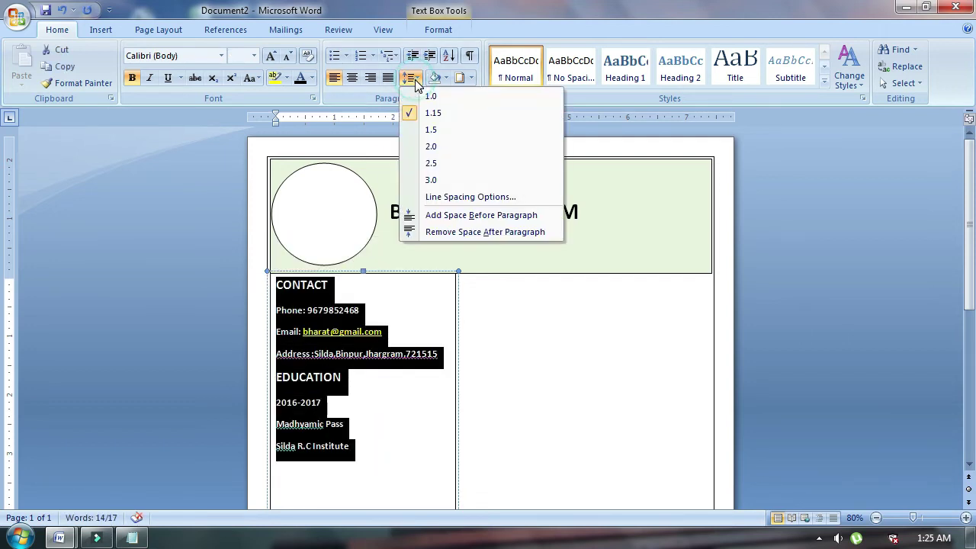
{"action": "left_click", "coordinate": [430, 97]}
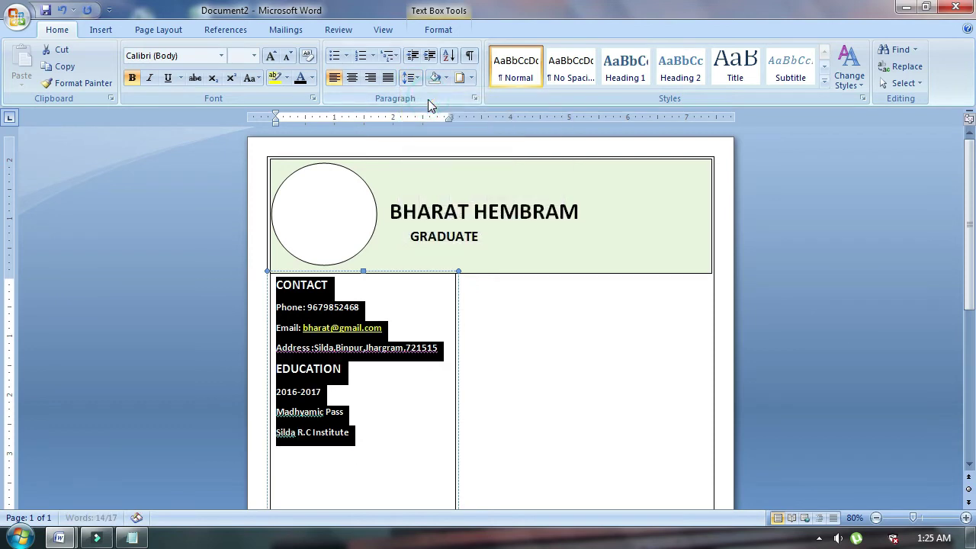
{"action": "left_click", "coordinate": [383, 379]}
{"action": "left_click", "coordinate": [365, 441]}
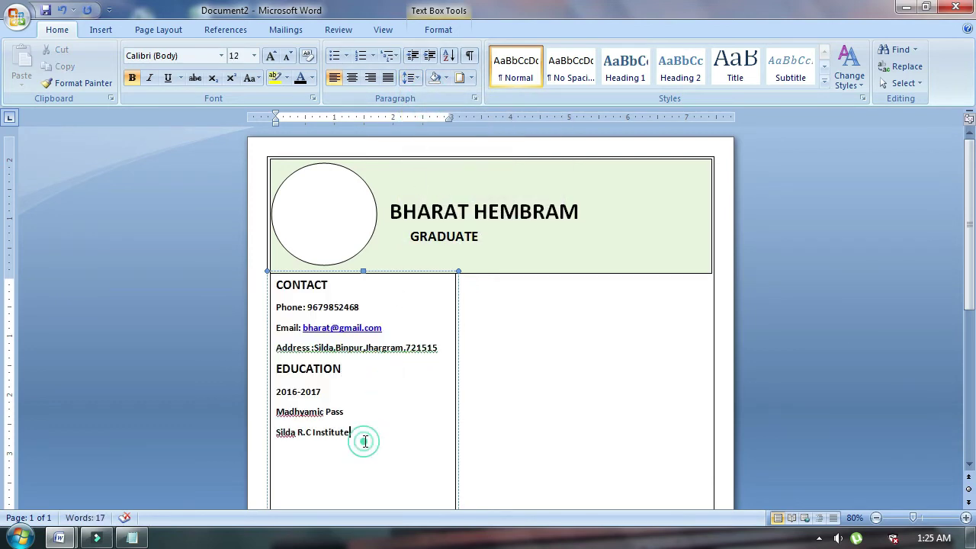
Add the 2018-2019 Higher Secondary entry at Belpahari S.C High School.
{"action": "key", "text": "Return"}
{"action": "type", "text": "2018-2019"}
{"action": "key", "text": "Return"}
{"action": "type", "text": "Higher Secondary"}
{"action": "key", "text": "Return"}
{"action": "type", "text": "B"}
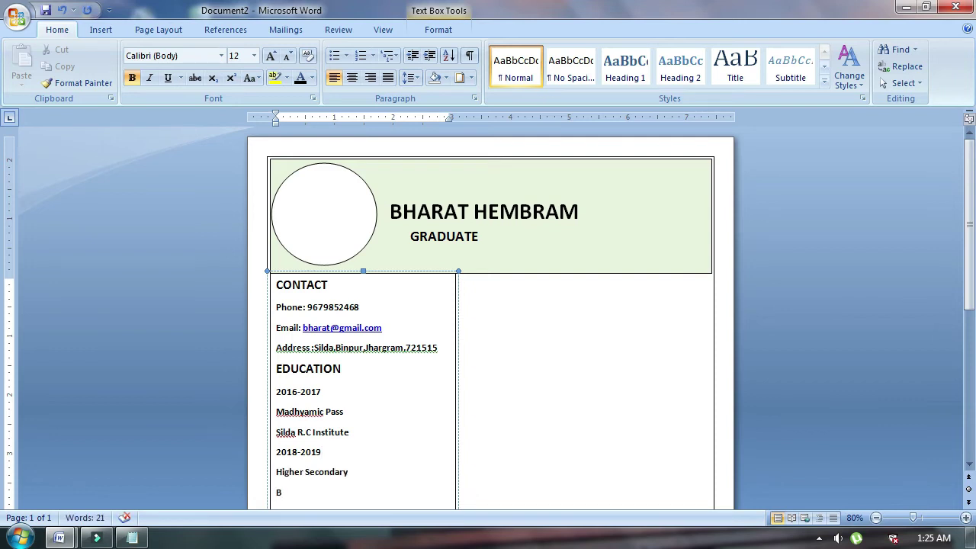
{"action": "type", "text": "elpahari S.C High School"}
{"action": "key", "text": "Return"}
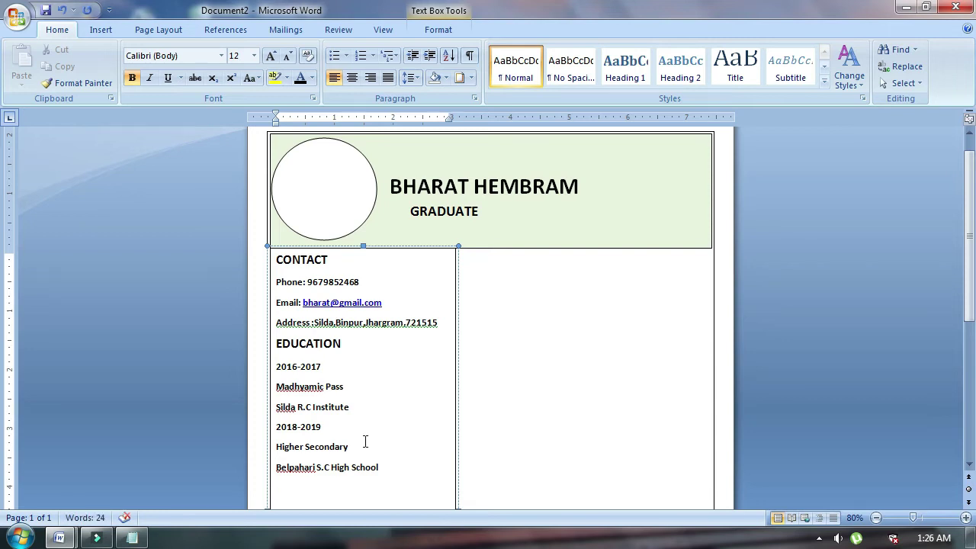
Add the 2020-2021 entry: Gradute, Vidyasagar University, Political Scince(HON) on separate lines.
{"action": "type", "text": "2020-2021"}
{"action": "key", "text": "Return"}
{"action": "type", "text": "G"}
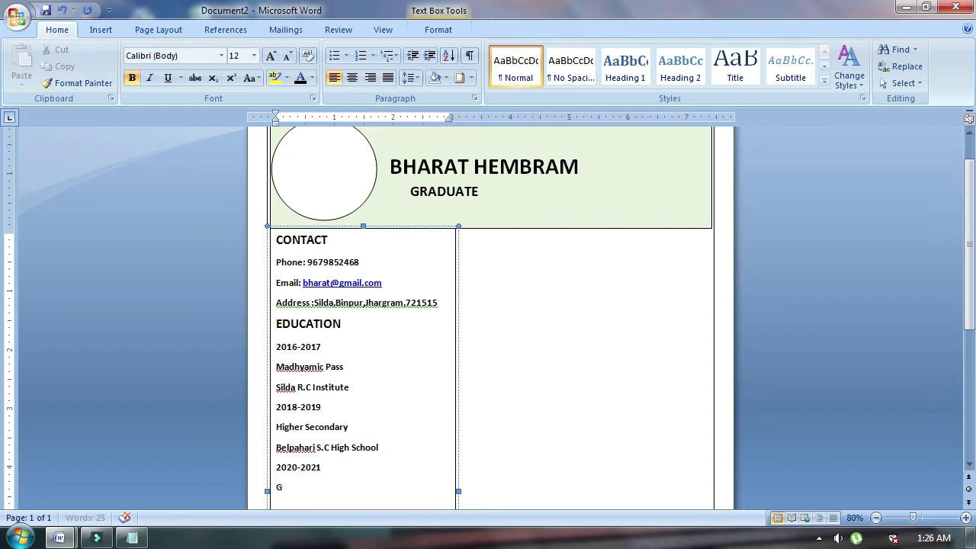
{"action": "type", "text": "radute"}
{"action": "key", "text": "Return"}
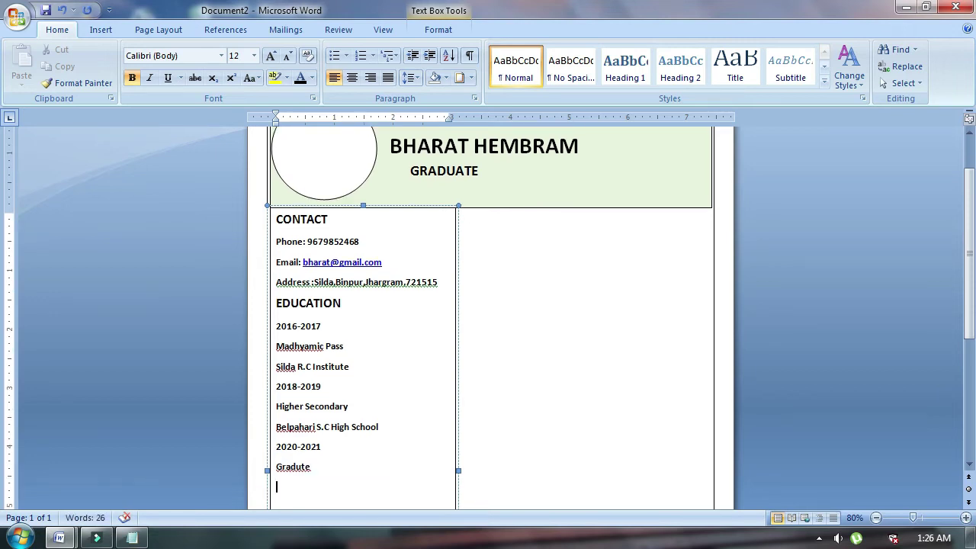
{"action": "type", "text": "Vidyasagar University"}
{"action": "key", "text": "Return"}
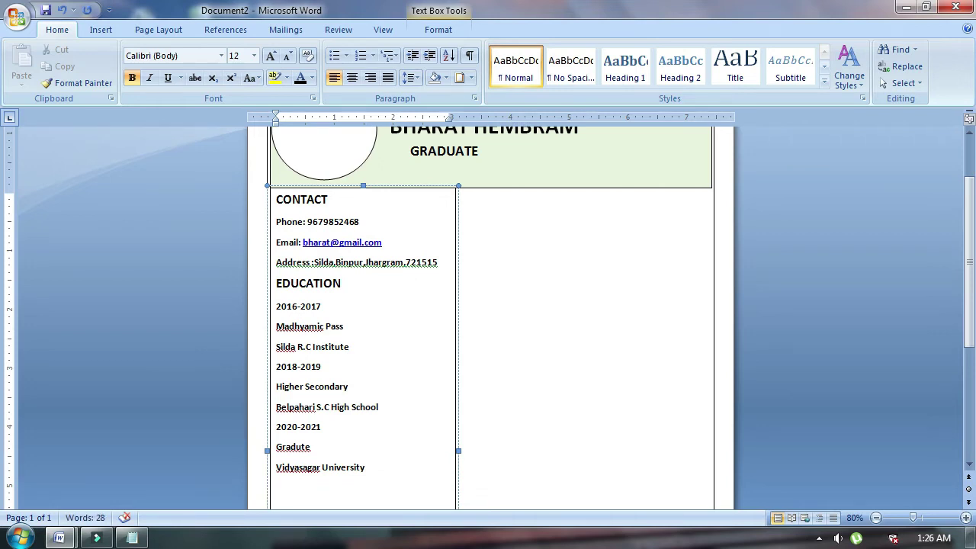
{"action": "type", "text": "Political Scince"}
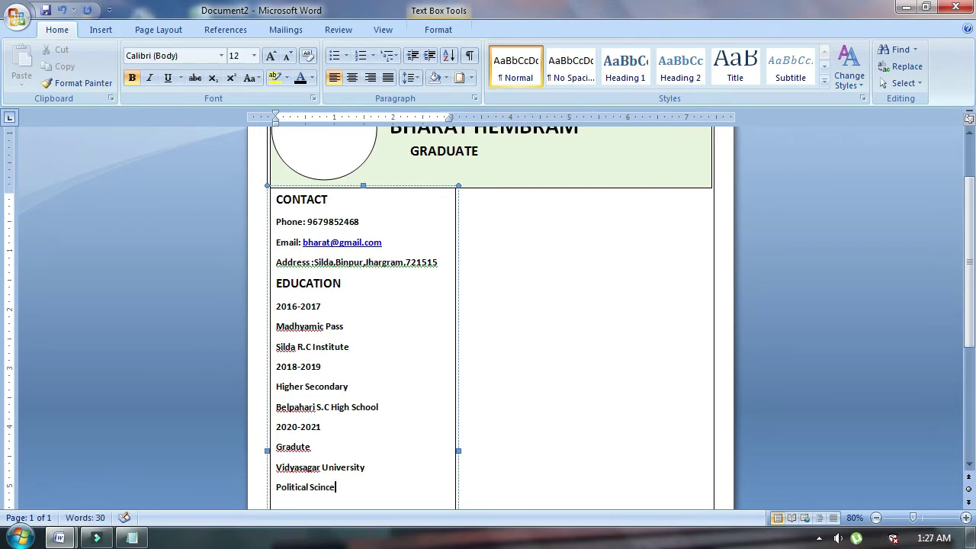
{"action": "type", "text": "(HON)"}
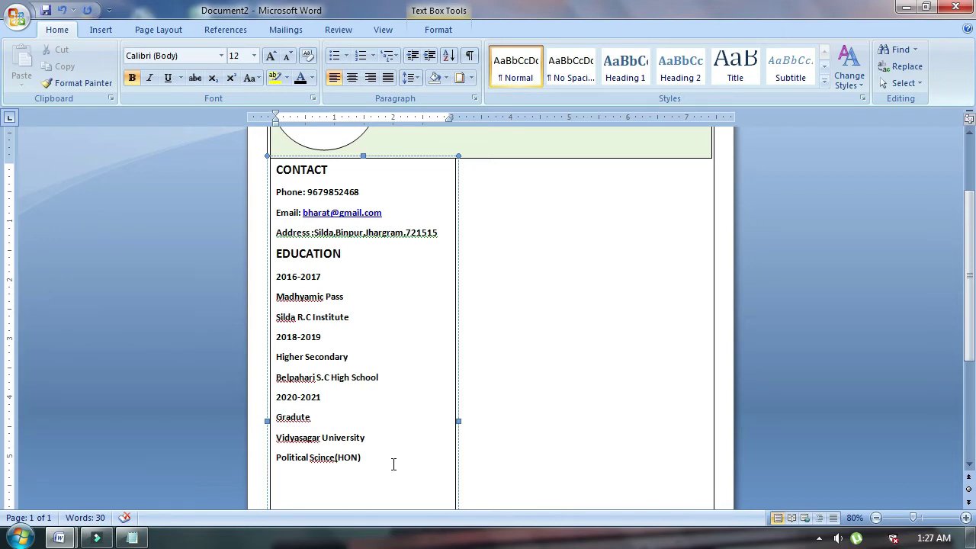
{"action": "scroll", "coordinate": [393, 464], "scroll_direction": "down", "scroll_amount": 1}
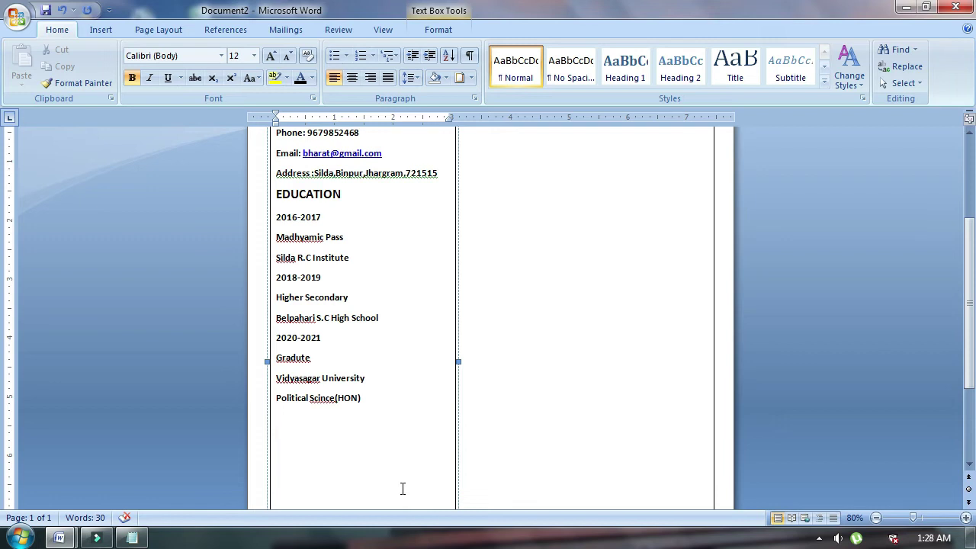
Type a SKILL heading and copy the EDUCATION heading's formatting onto it.
{"action": "type", "text": "SKILL"}
{"action": "left_click_drag", "start_coordinate": [340, 196], "coordinate": [313, 196]}
{"action": "left_click", "coordinate": [83, 82]}
{"action": "left_click_drag", "start_coordinate": [308, 423], "coordinate": [276, 418]}
List MS OFFICE, MS EXCEL EXPART and GRAPHIC DESIGN as bullets under SKILL.
{"action": "key", "text": "Return"}
{"action": "type", "text": "MS OFFICE"}
{"action": "key", "text": "Return"}
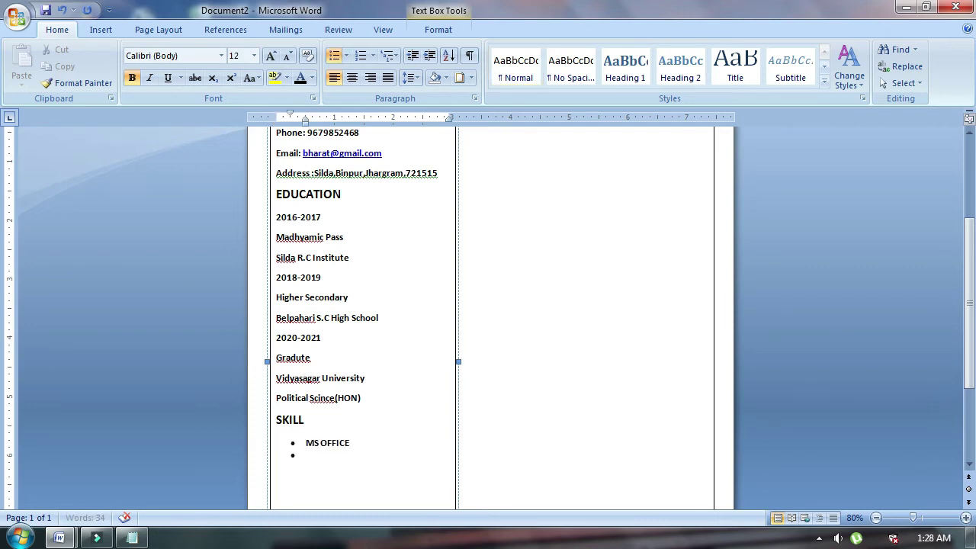
{"action": "type", "text": "MS EXCEL EXPART"}
{"action": "key", "text": "Return"}
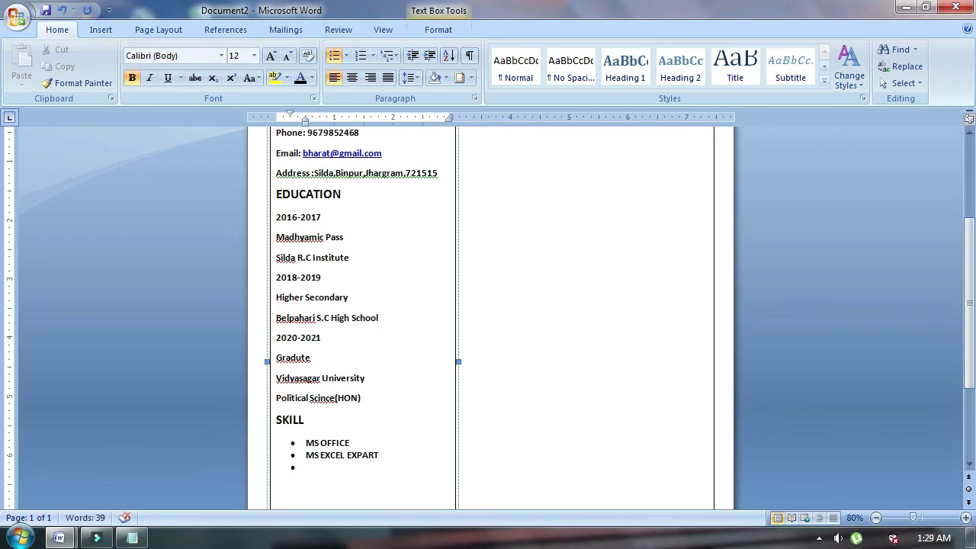
{"action": "type", "text": "GRAPHIC DESIGN"}
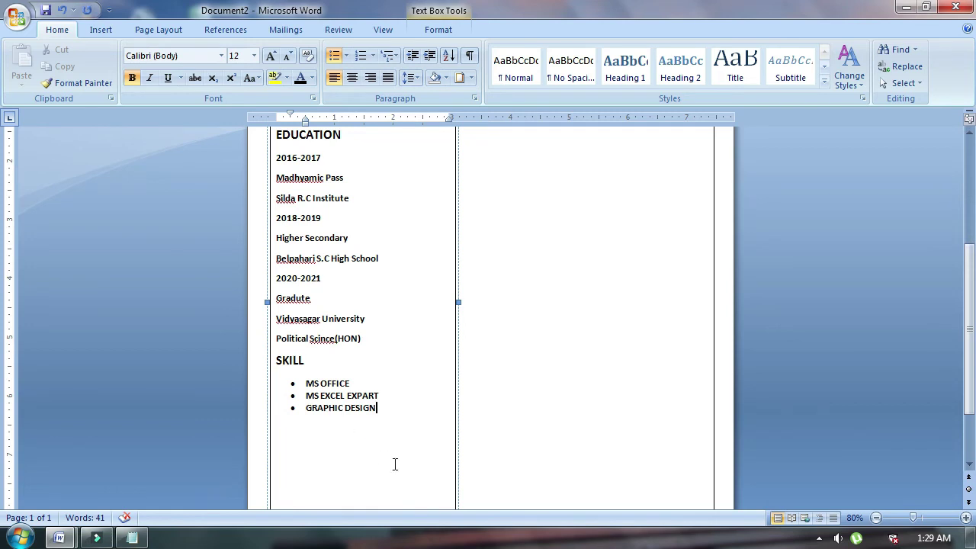
{"action": "scroll", "coordinate": [395, 466], "scroll_direction": "down", "scroll_amount": 1}
{"action": "scroll", "coordinate": [397, 470], "scroll_direction": "up", "scroll_amount": 4}
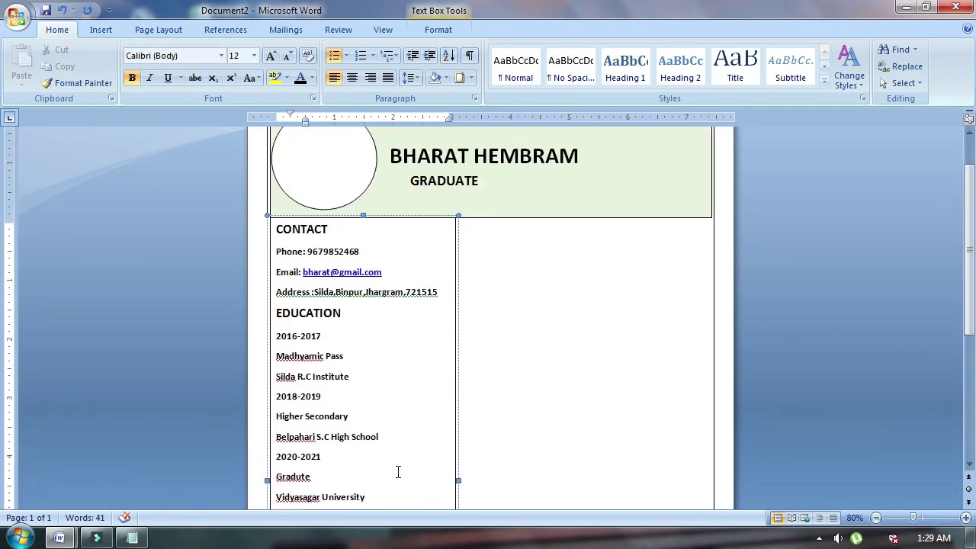
{"action": "scroll", "coordinate": [398, 472], "scroll_direction": "down", "scroll_amount": 3}
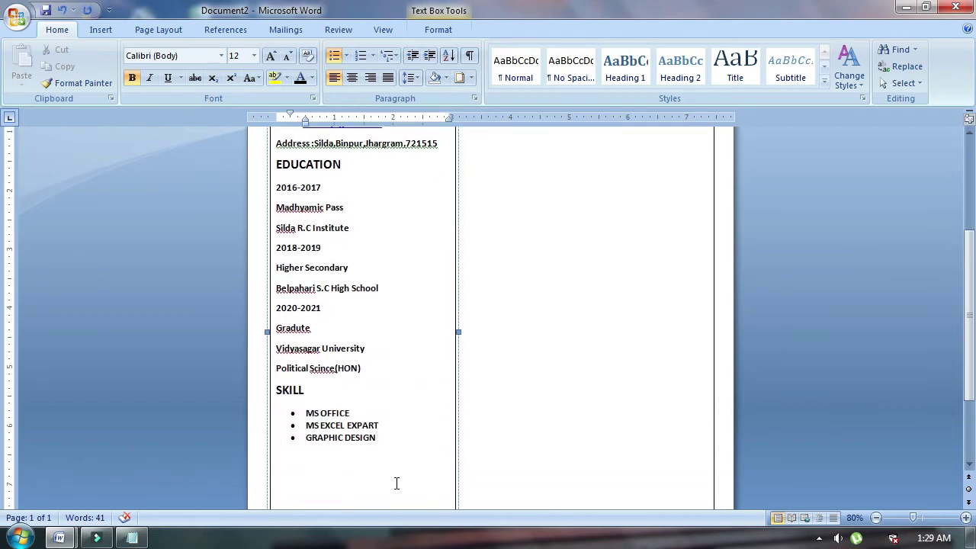
Add a right-column text box headed CARRER OBJECTIVE, styled like the CONTACT heading.
{"action": "left_click", "coordinate": [244, 468]}
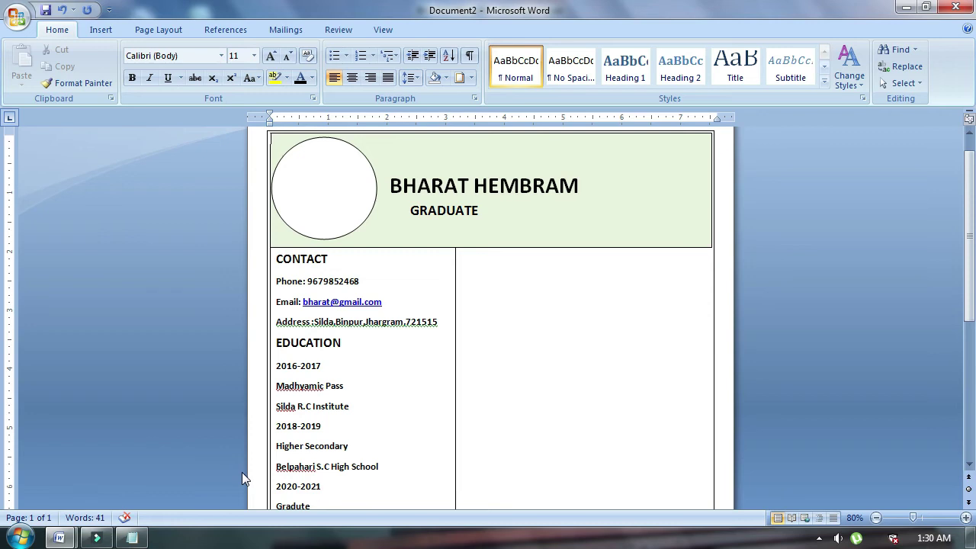
{"action": "left_click", "coordinate": [101, 31]}
{"action": "left_click", "coordinate": [463, 252]}
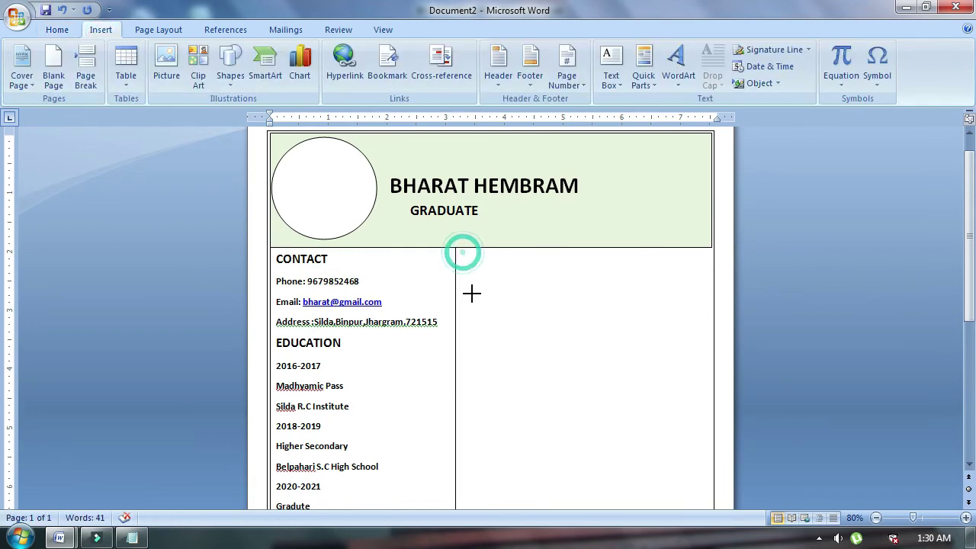
{"action": "left_click", "coordinate": [492, 395]}
{"action": "left_click", "coordinate": [471, 272]}
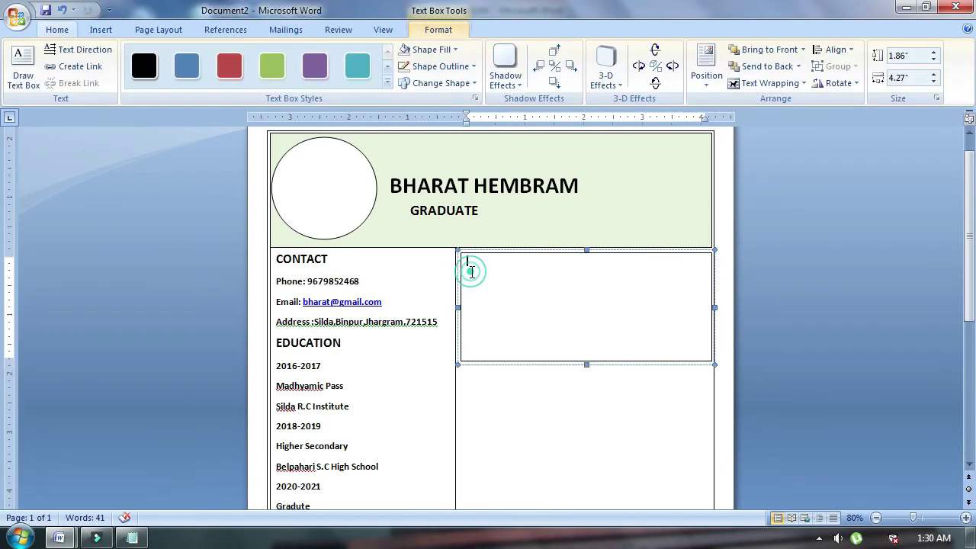
{"action": "type", "text": "CARRER OBJ"}
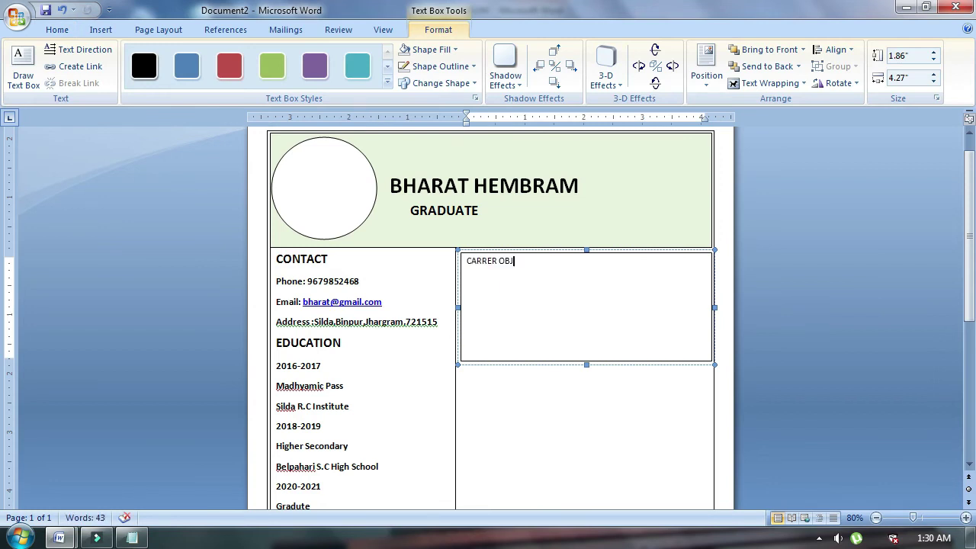
{"action": "type", "text": "ECTIVE"}
{"action": "left_click_drag", "start_coordinate": [327, 261], "coordinate": [306, 261]}
{"action": "left_click", "coordinate": [51, 80]}
{"action": "mouse_move", "coordinate": [534, 264]}
{"action": "left_mouse_down"}
{"action": "mouse_move", "coordinate": [551, 262]}
{"action": "mouse_move", "coordinate": [559, 393]}
{"action": "left_mouse_up"}
Paste the objective paragraph under the heading and shrink the box to fit.
{"action": "left_click", "coordinate": [580, 279]}
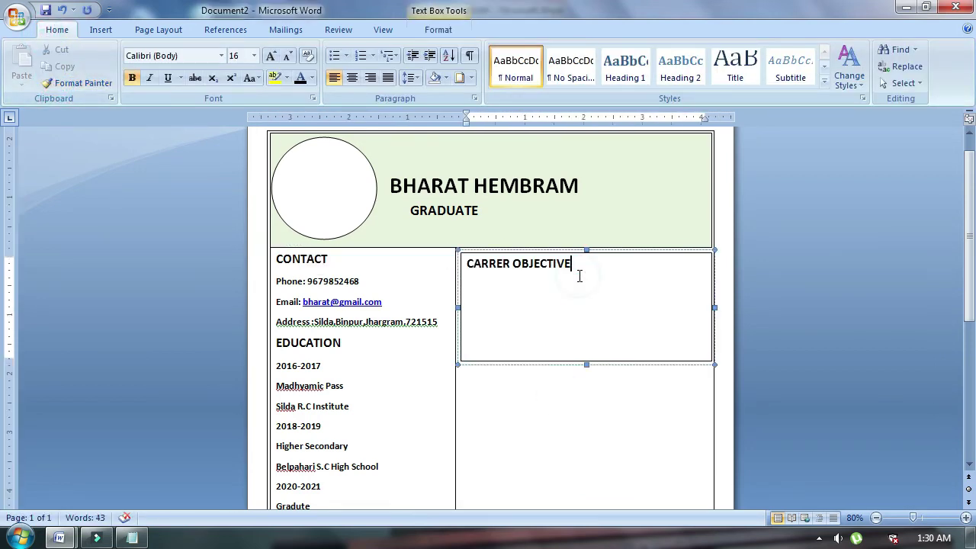
{"action": "type", "text": "To the part"}
{"action": "key", "text": "shift+Home"}
{"action": "type", "text": "To be a part an organization where I can devote myself fully and give out best of my talent and skill to become its strong asset."}
{"action": "left_click_drag", "start_coordinate": [587, 352], "coordinate": [587, 349]}
{"action": "left_click", "coordinate": [591, 393]}
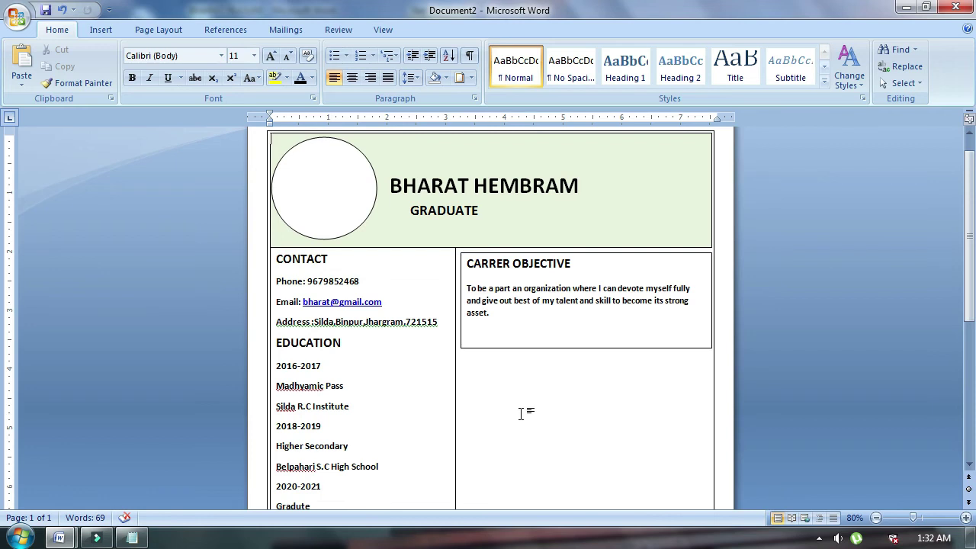
{"action": "scroll", "coordinate": [521, 414], "scroll_direction": "down", "scroll_amount": 2}
{"action": "scroll", "coordinate": [521, 414], "scroll_direction": "up", "scroll_amount": 2}
{"action": "scroll", "coordinate": [521, 415], "scroll_direction": "down", "scroll_amount": 2}
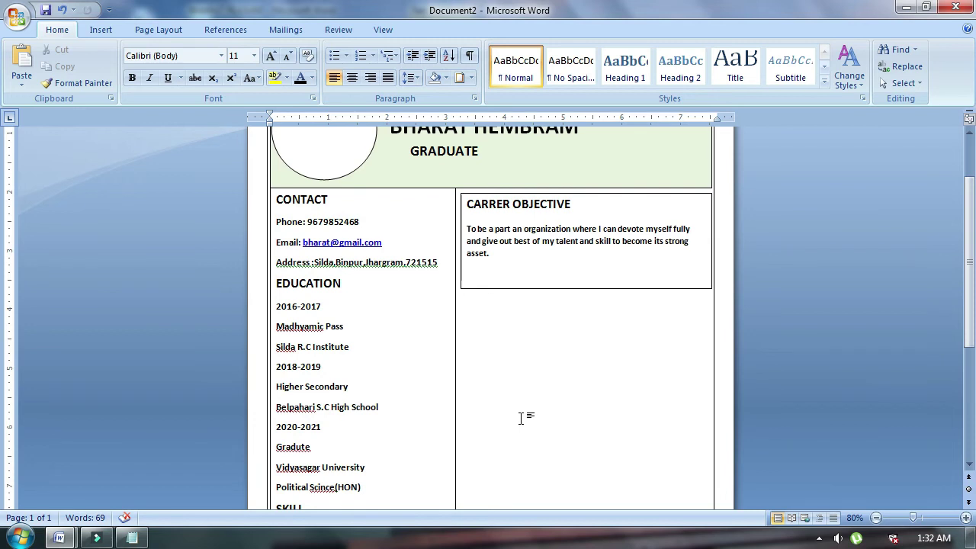
{"action": "scroll", "coordinate": [521, 415], "scroll_direction": "up", "scroll_amount": 1}
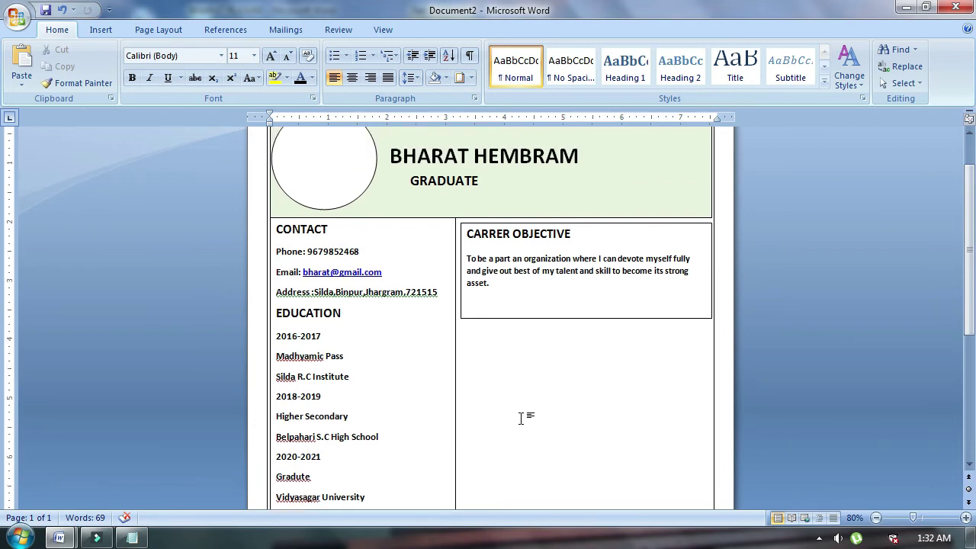
{"action": "scroll", "coordinate": [521, 418], "scroll_direction": "up", "scroll_amount": 1}
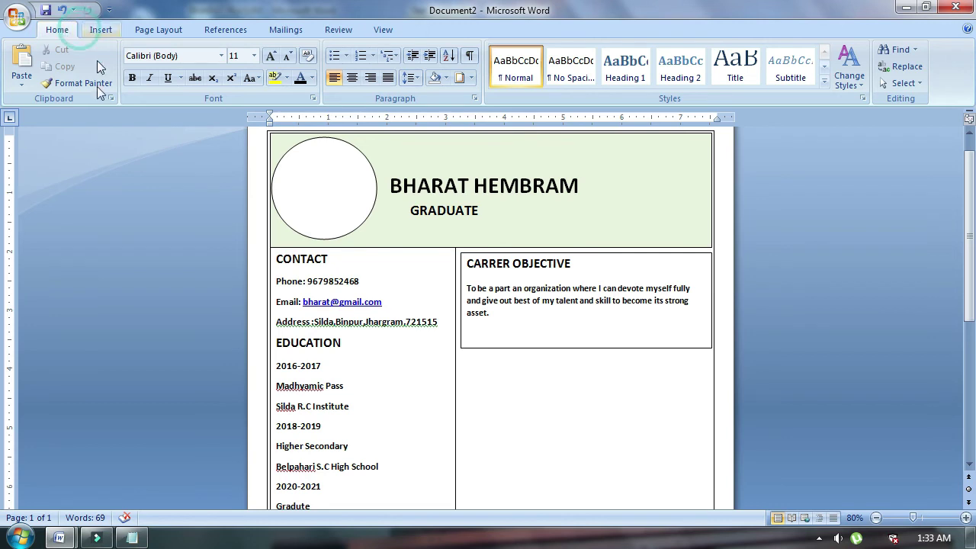
Draw a new text box below the career objective box.
{"action": "left_click", "coordinate": [100, 29]}
{"action": "left_click", "coordinate": [611, 67]}
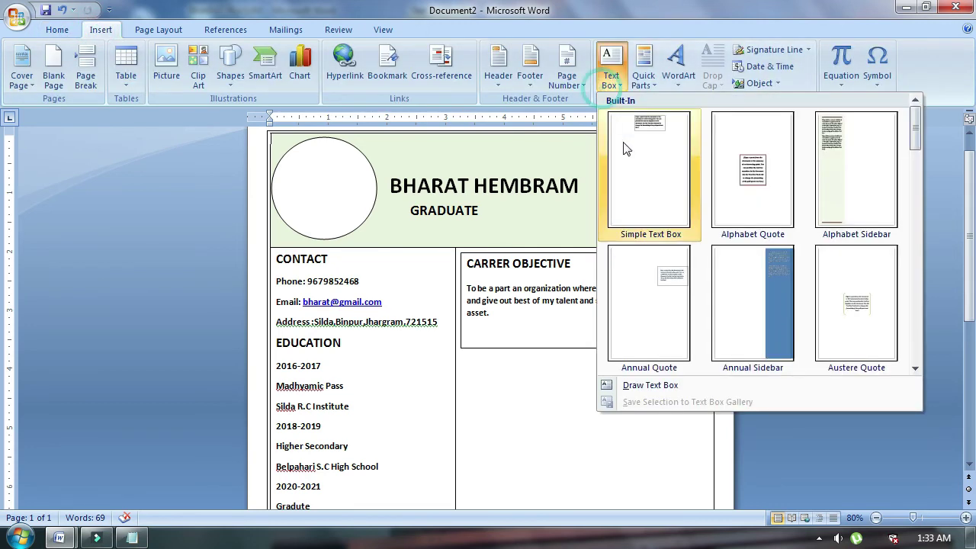
{"action": "left_click", "coordinate": [635, 385]}
{"action": "left_click_drag", "start_coordinate": [460, 355], "coordinate": [715, 504]}
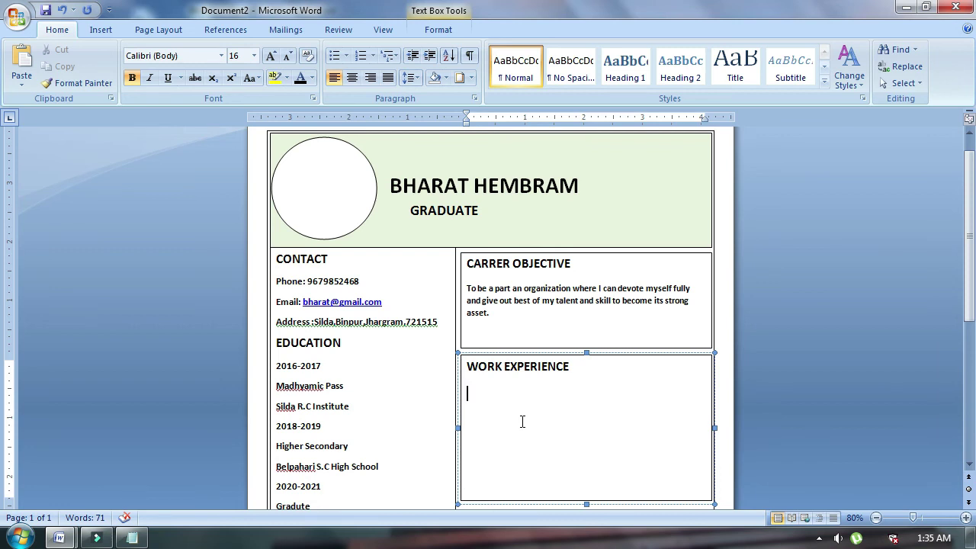
Fill the box with 2020-2021 and the pasted MANAZER AUTO MOBILE INDUSTRY job with four duty bullets.
{"action": "type", "text": "2020-2021"}
{"action": "type", "text": "MANAZER AUTO MOBILE INDUSTRY Managed automotive staff Handled customer service matter Scheduled  weekly staff meetings Collaborated with marketing team to develop sales strategies"}
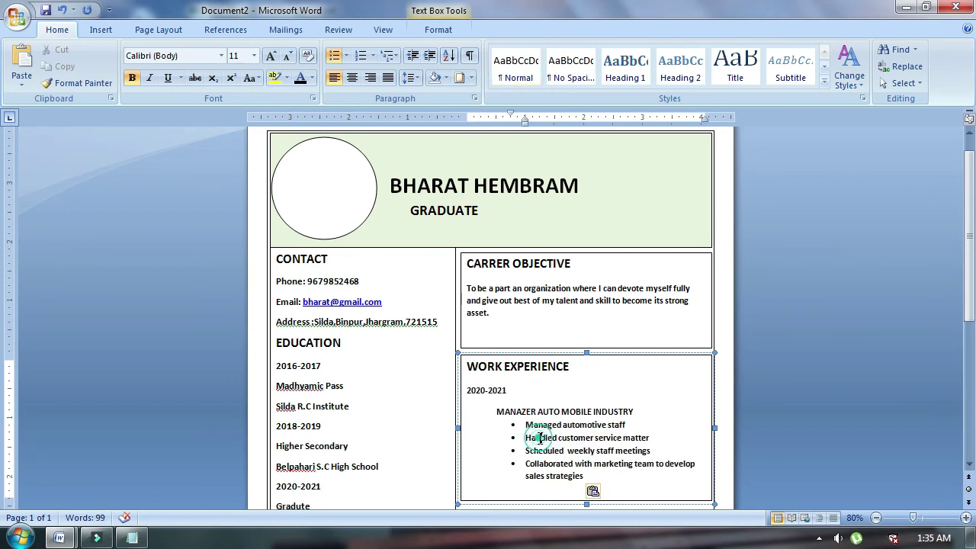
{"action": "scroll", "coordinate": [492, 447], "scroll_direction": "down", "scroll_amount": 3}
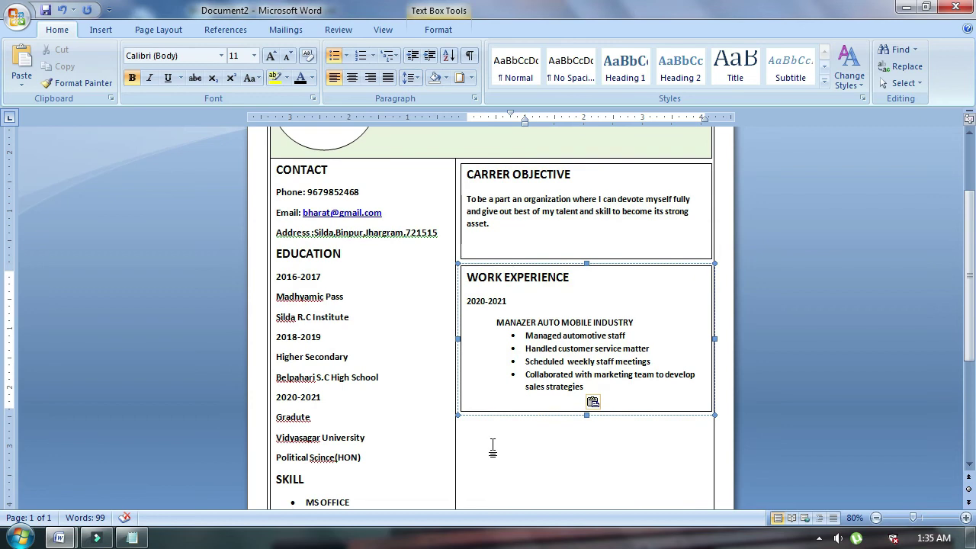
{"action": "left_click", "coordinate": [507, 302]}
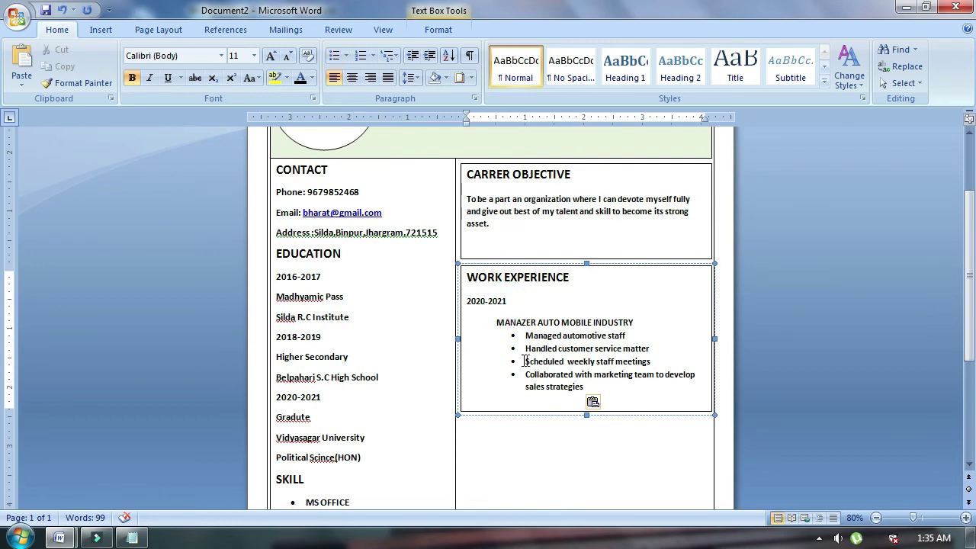
{"action": "left_click", "coordinate": [618, 392]}
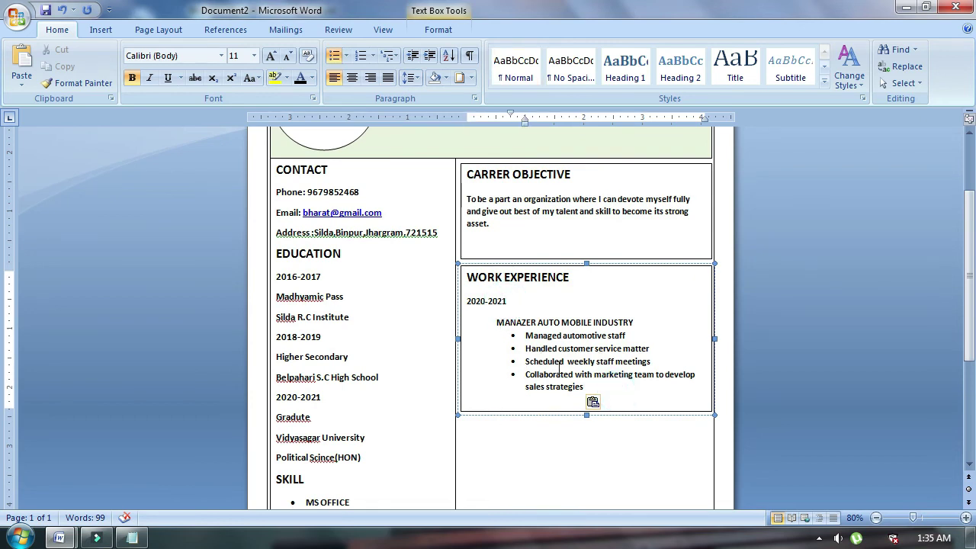